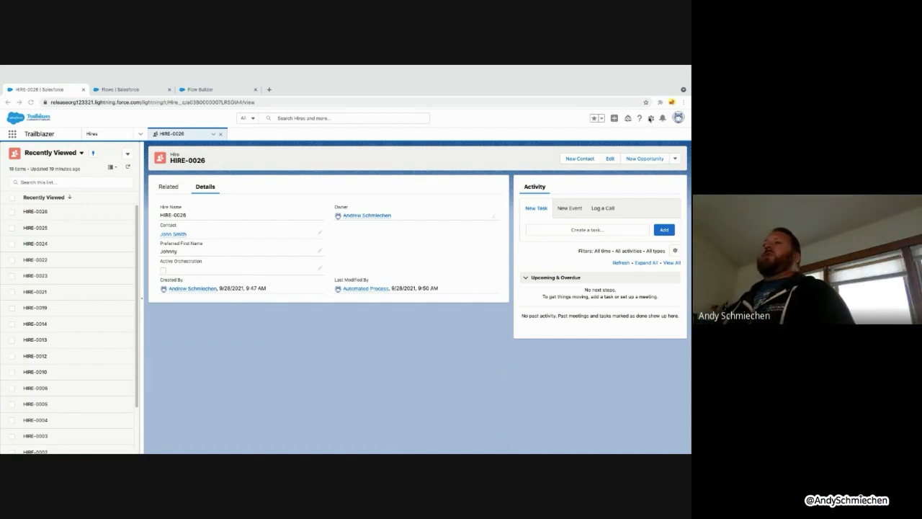
Edit the Hire record page and place the Flow Orchestrator Work Guide above Activity
click(650, 102)
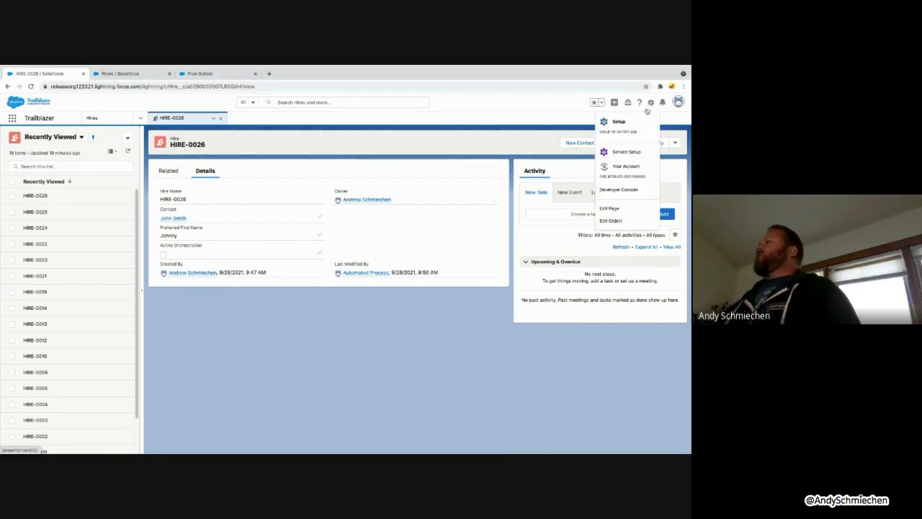
click(609, 208)
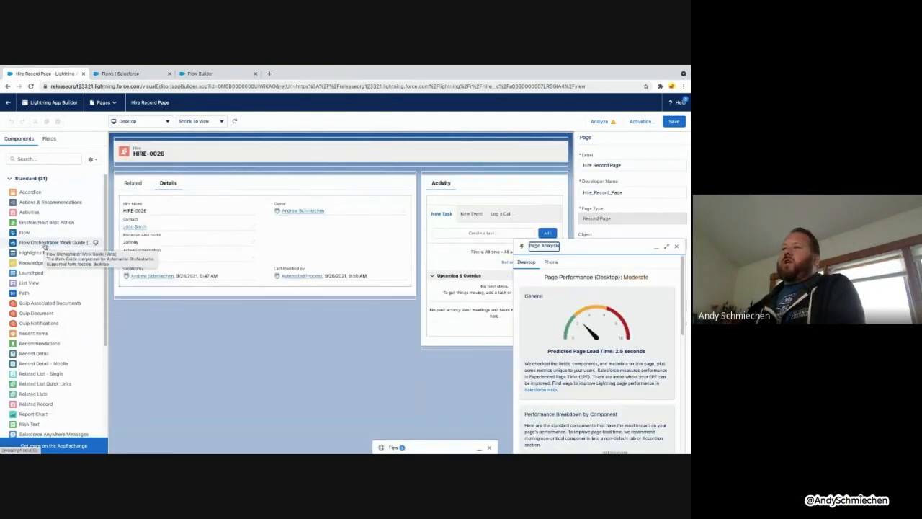
drag(45, 247, 530, 193)
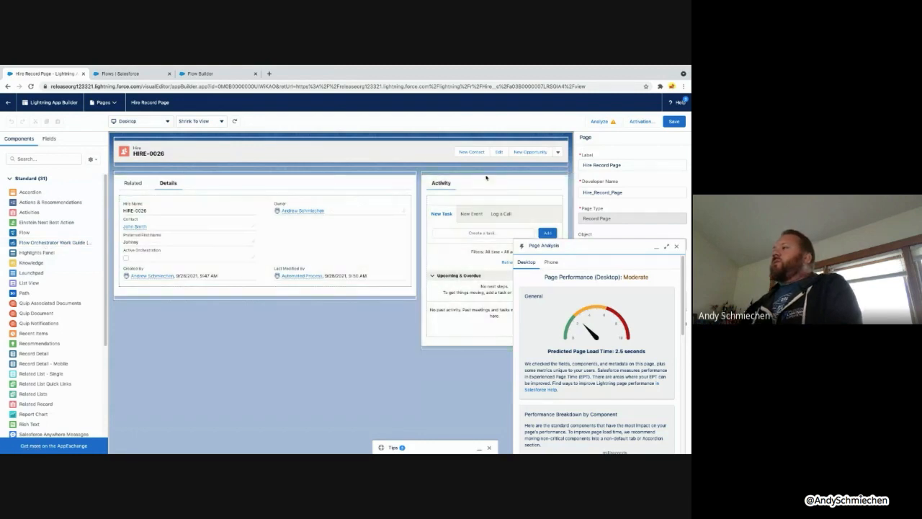
click(676, 246)
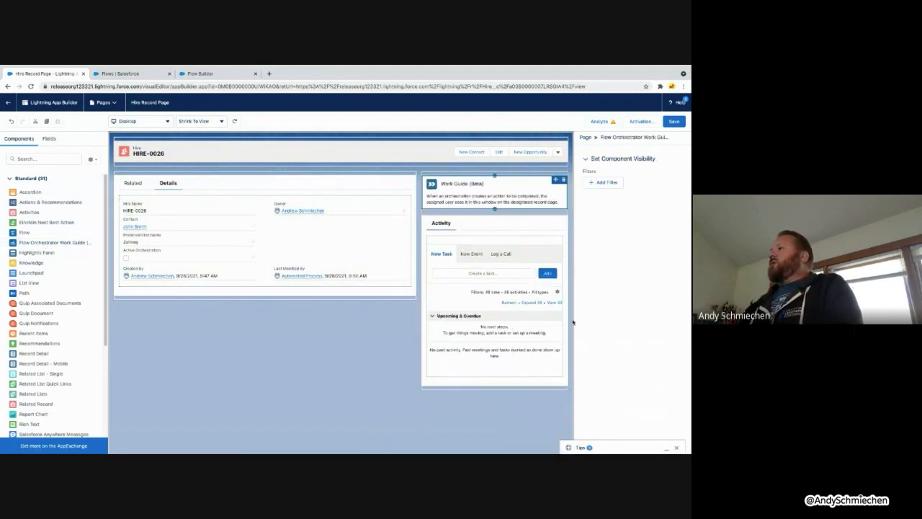
Show the Work Guide only when Active Orchestration equals True, and save the page
click(606, 184)
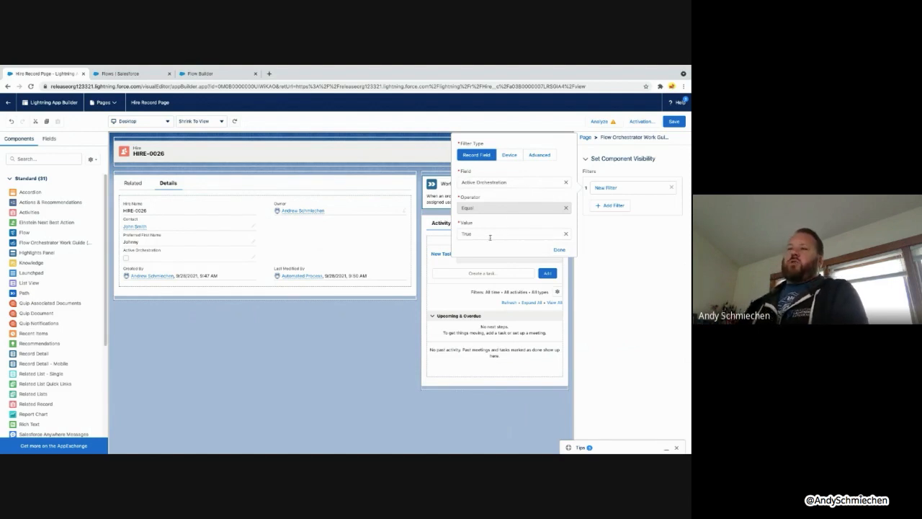
click(559, 249)
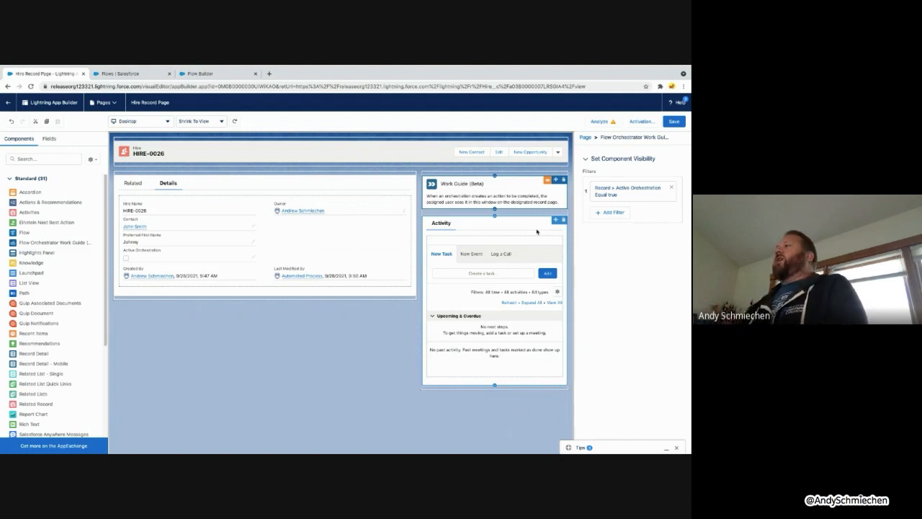
click(674, 121)
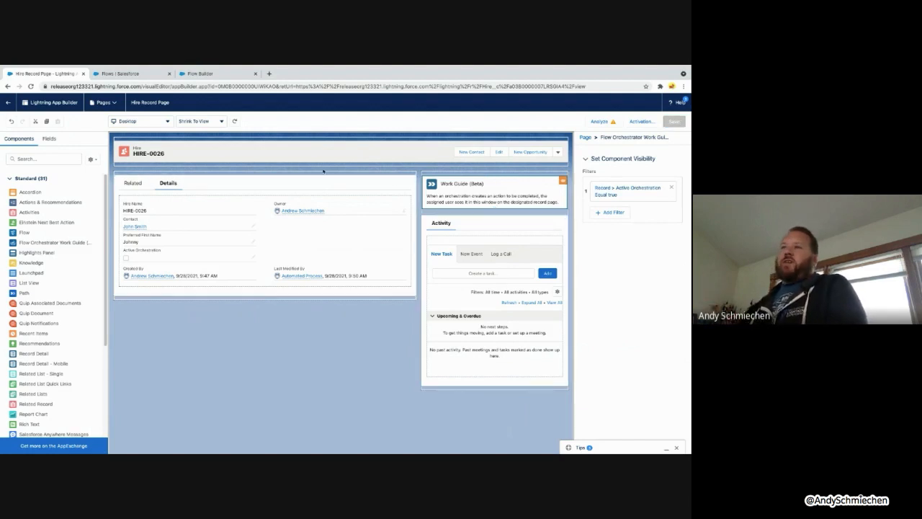
click(247, 210)
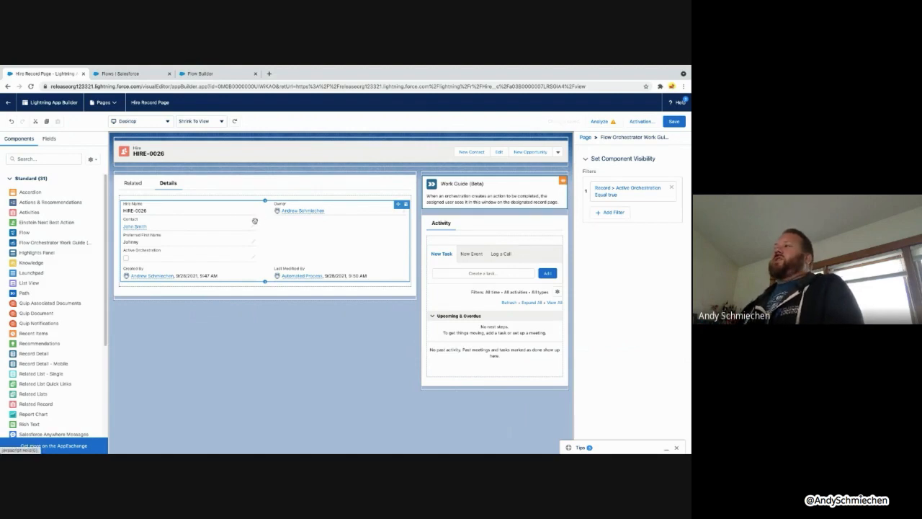
click(165, 198)
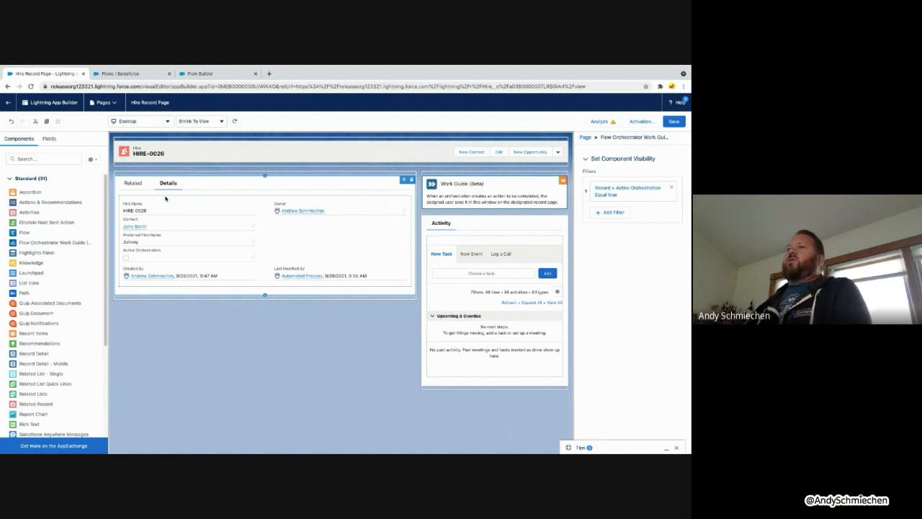
Go back to the Hire record, switch to the Flows list, and start a New Flow
click(8, 103)
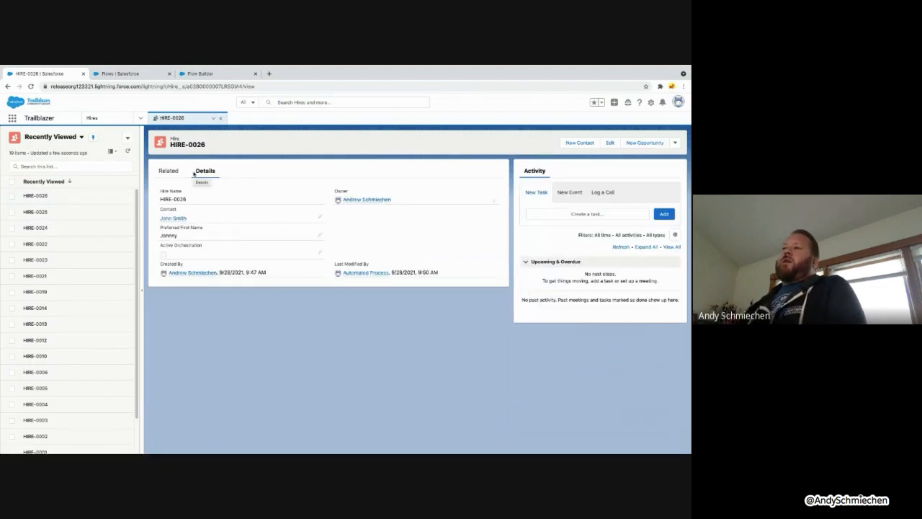
click(147, 75)
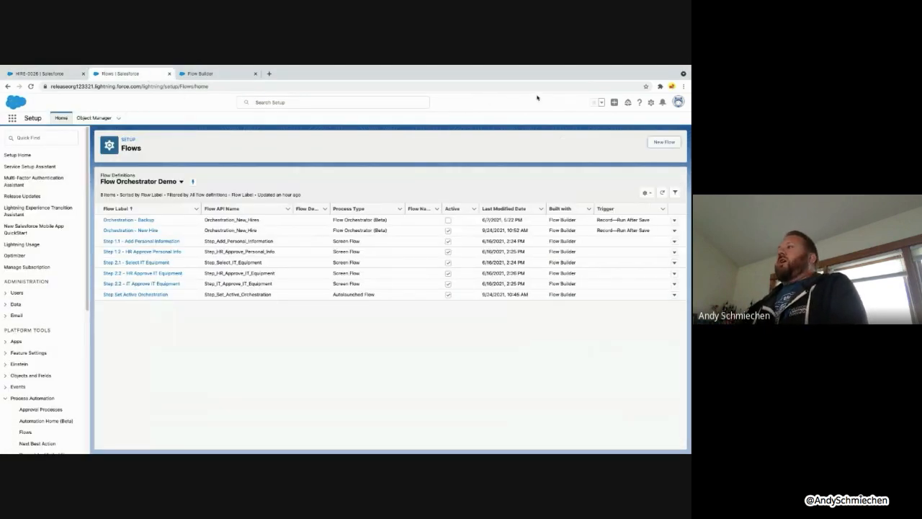
click(658, 142)
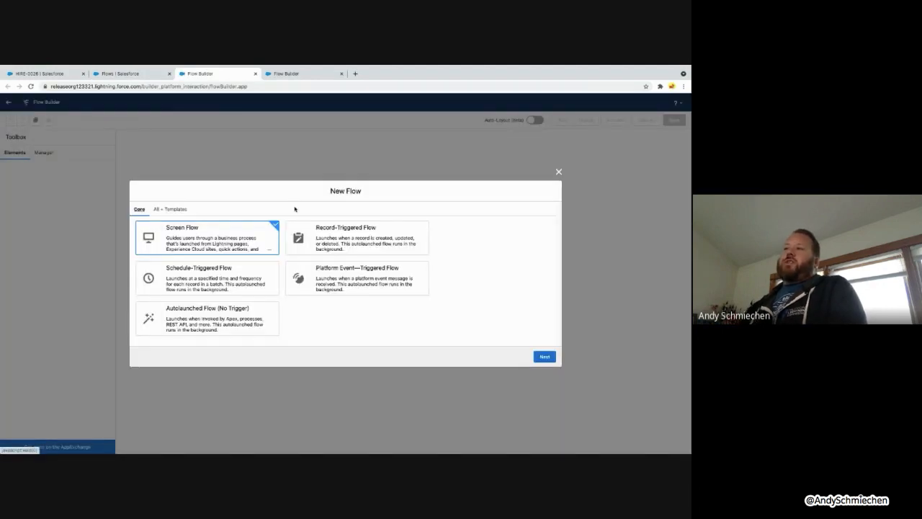
Browse All + Templates filtered to Flow Orchestrator (Beta), then return to the Flows list
click(179, 213)
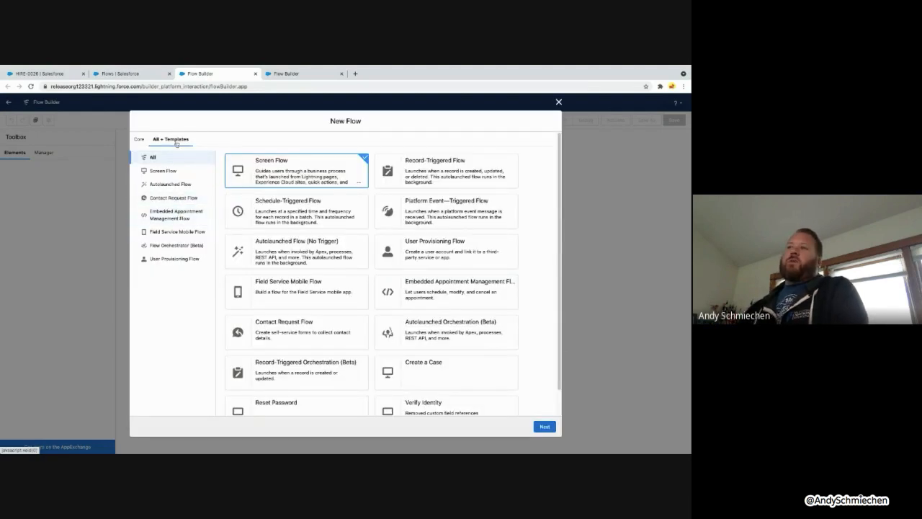
click(182, 245)
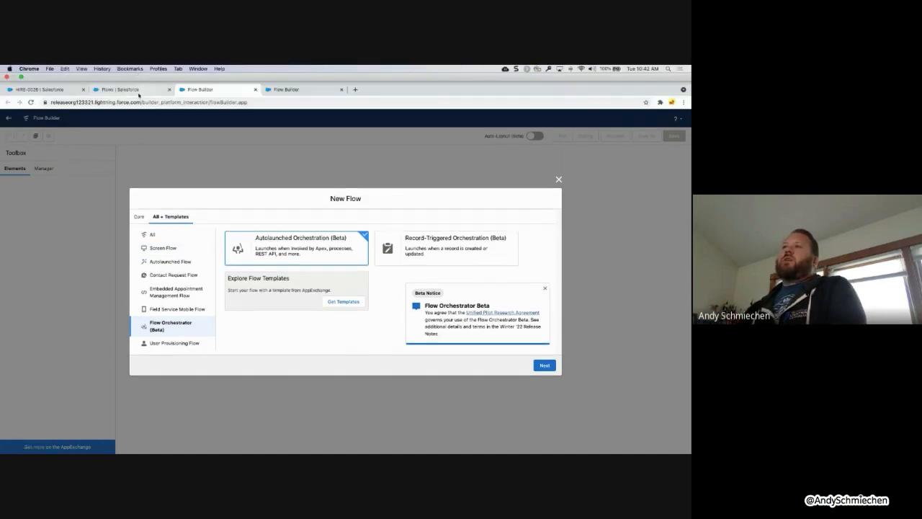
click(137, 90)
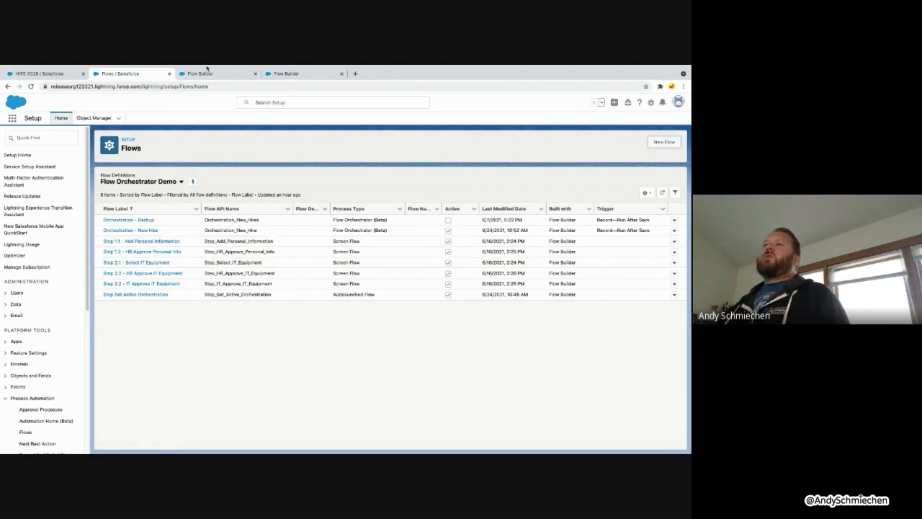
Switch to the Flow Builder tab showing Orchestration - New Hire V7
click(293, 74)
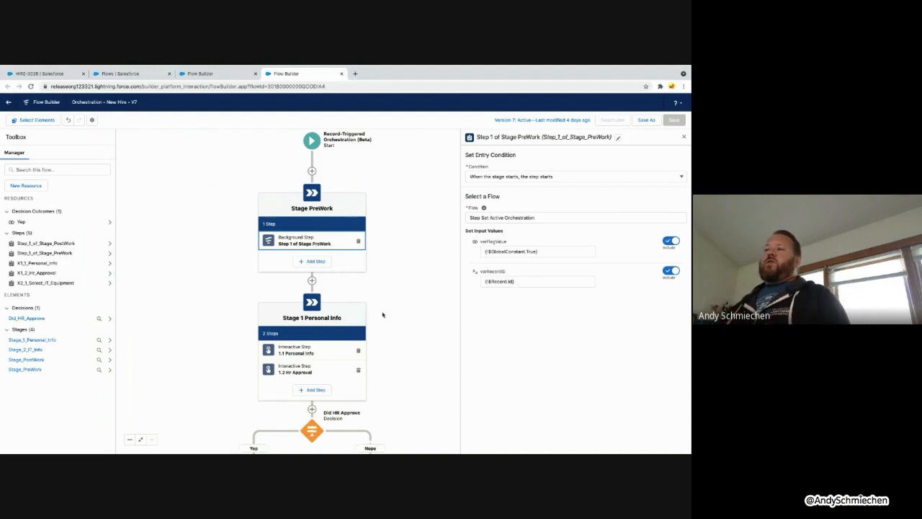
Show the properties of the 1.1 Personal Info interactive step in Stage 1
scroll(394, 260, down, 2)
drag(394, 261, 382, 190)
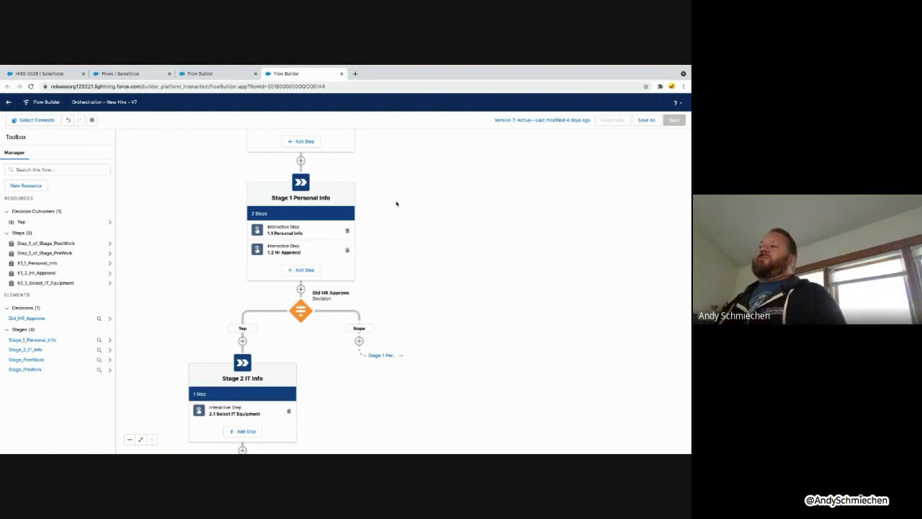
click(316, 236)
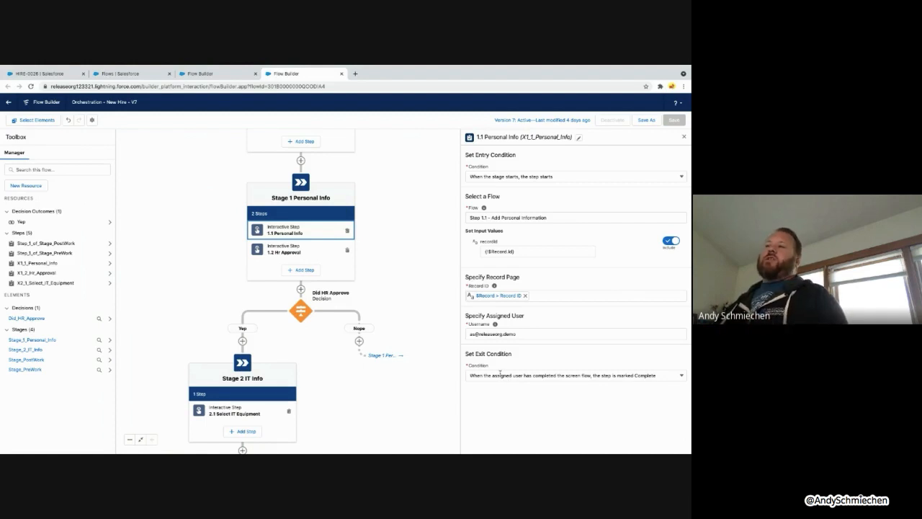
Review step 1.2 Hr Approval, its Did HR Approve decision, and step 2.1 Select IT Equipment
click(314, 253)
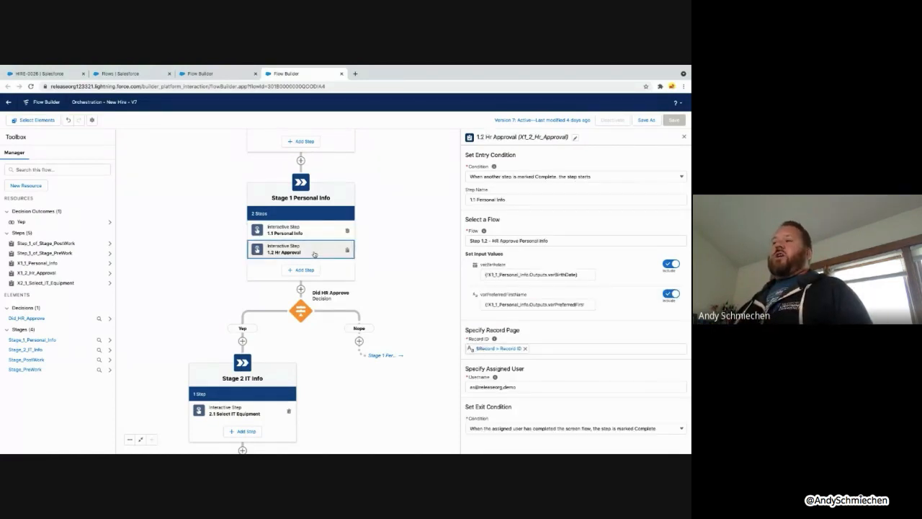
click(302, 313)
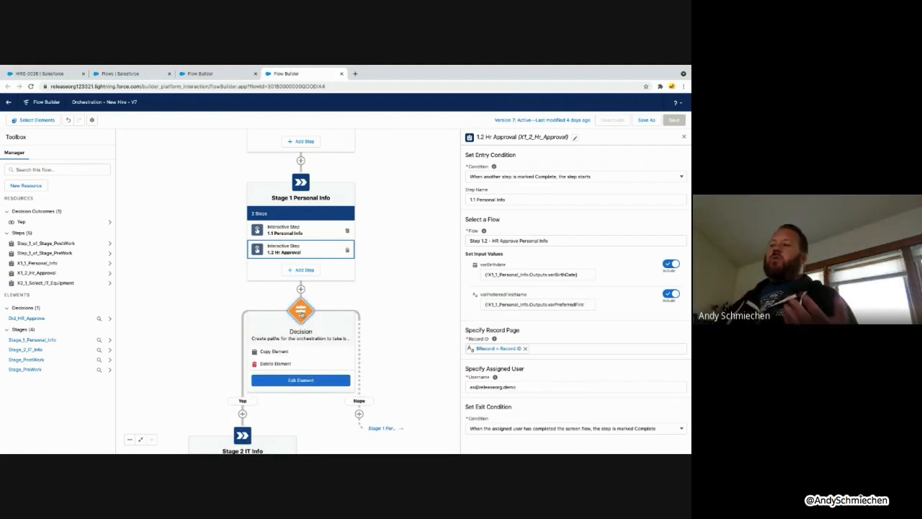
click(388, 434)
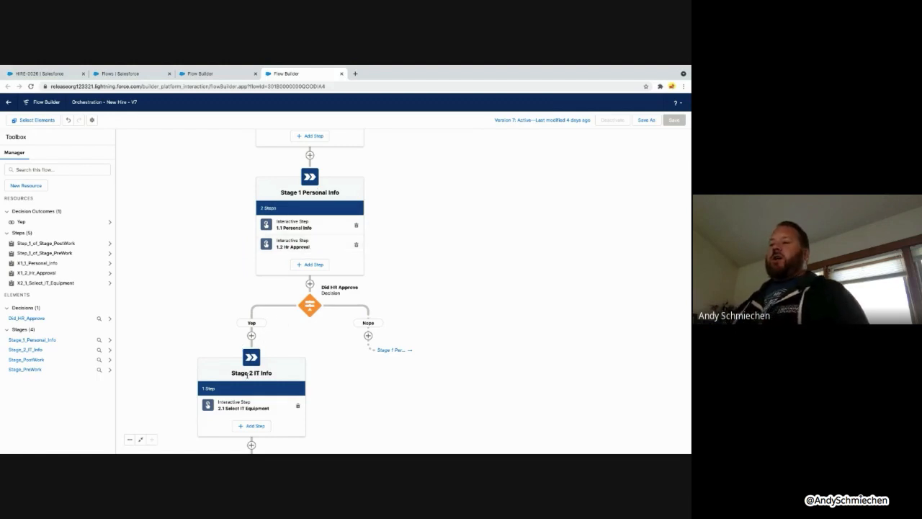
click(252, 410)
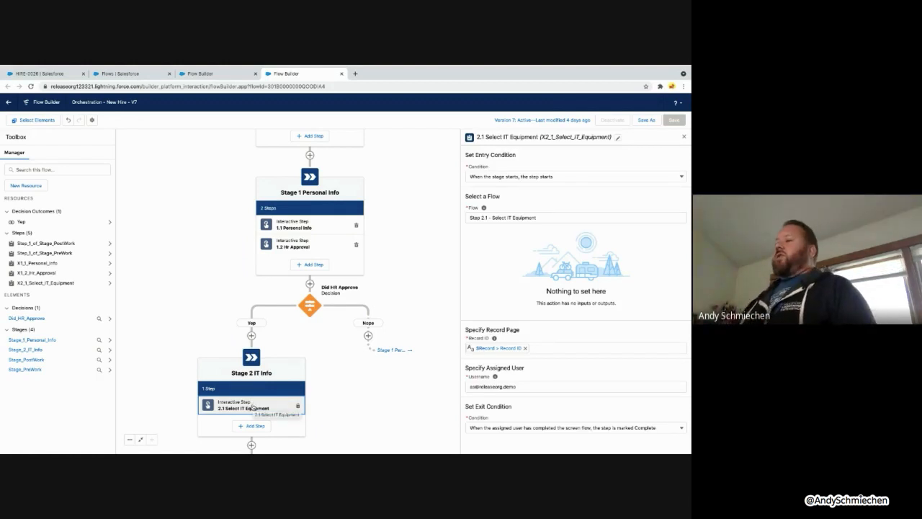
Bring up the Background Step and Interactive Step choices for Stage 2 IT Info
click(252, 425)
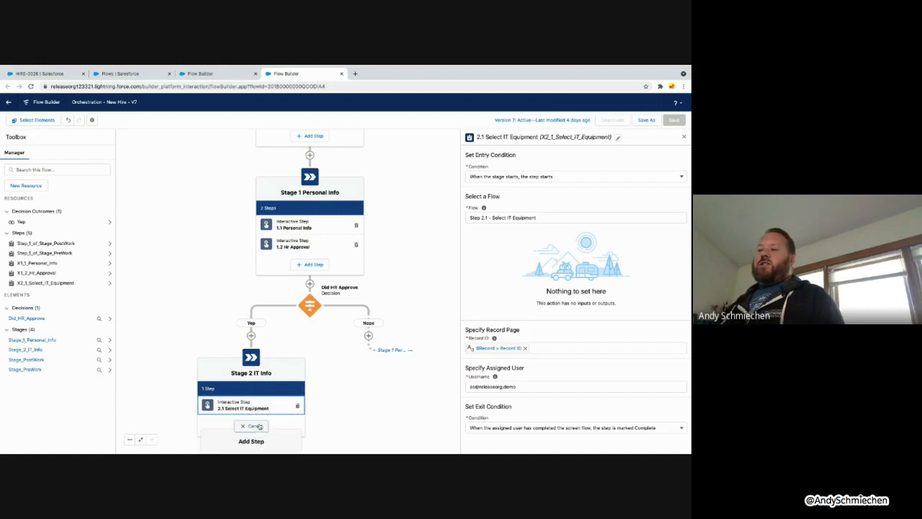
drag(358, 409, 368, 261)
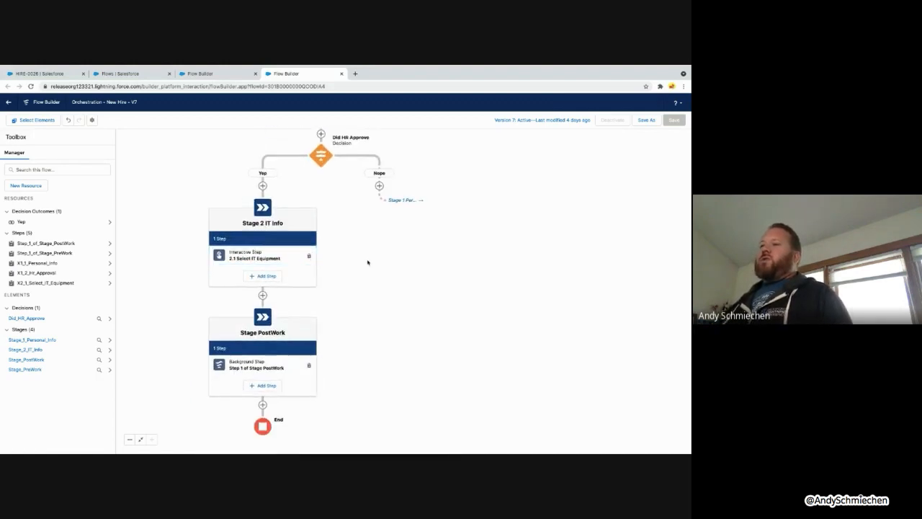
click(275, 274)
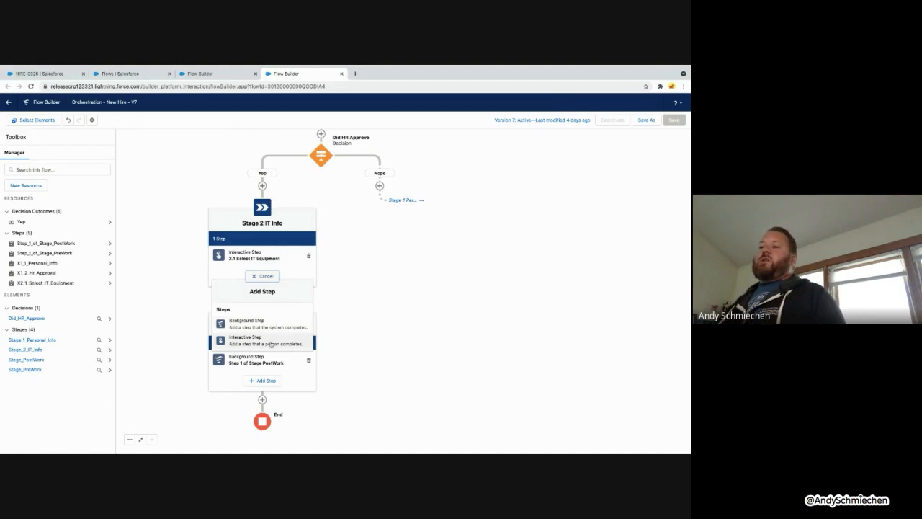
Add an interactive step labelled '2.2 HR Approval IT Equipment' with a regenerated API name
click(271, 342)
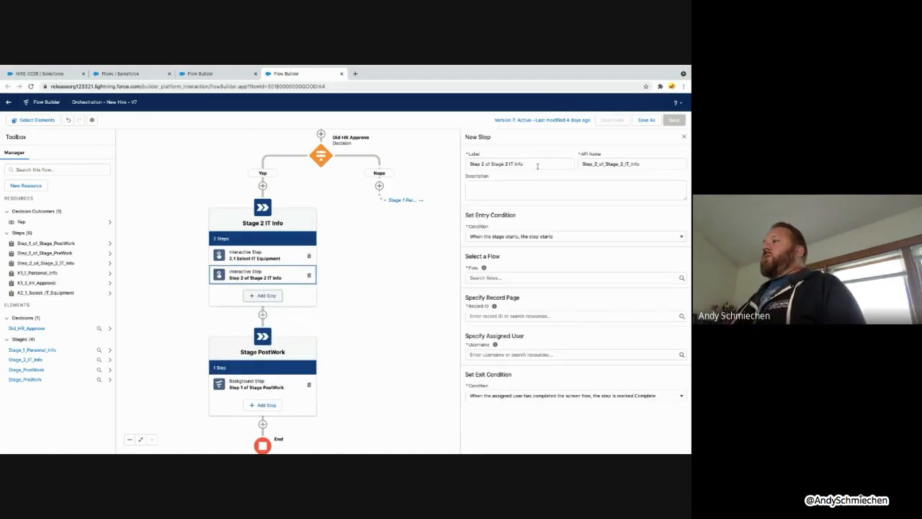
drag(524, 164, 461, 165)
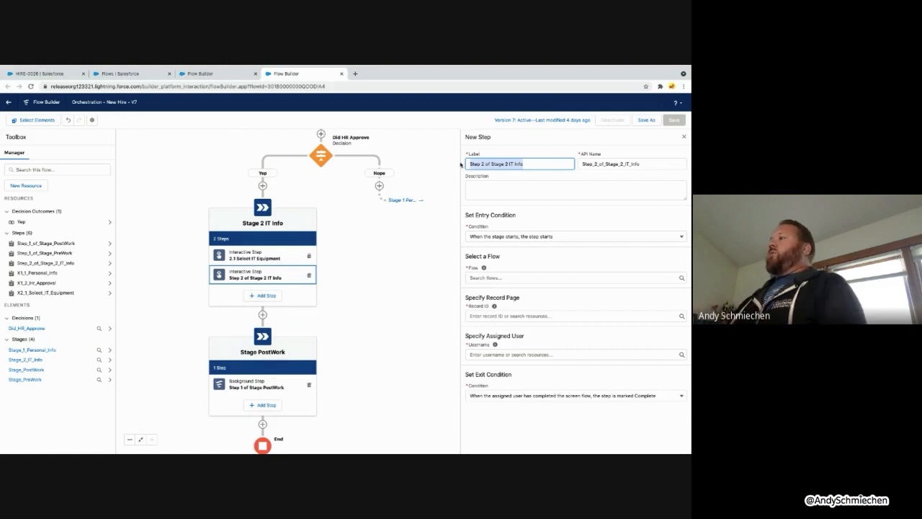
text(2.)
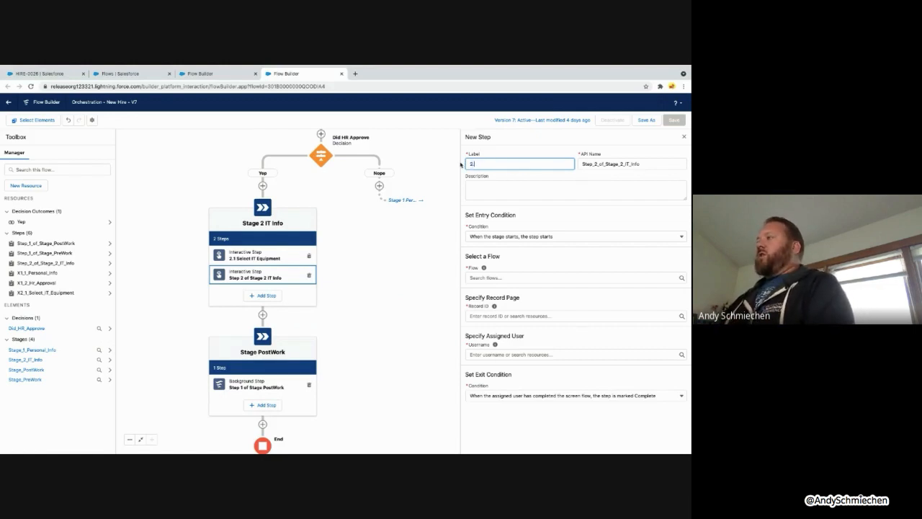
text(2 HR)
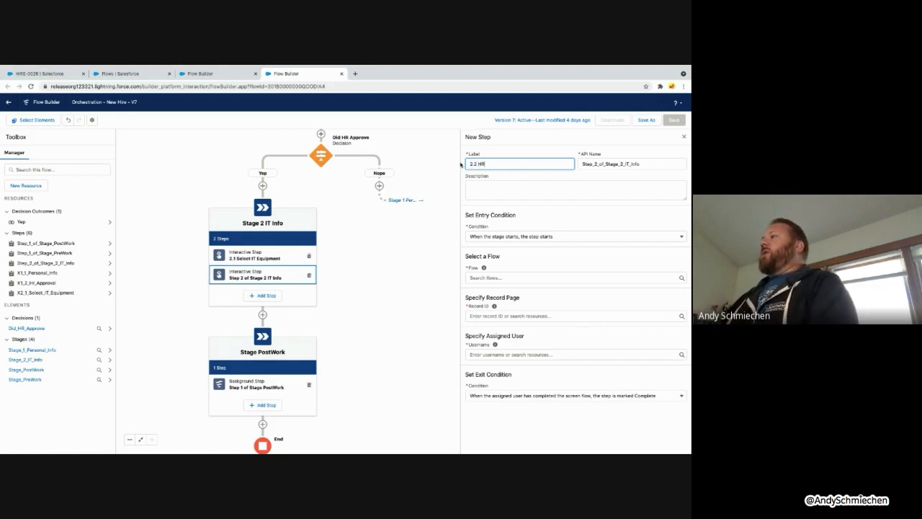
text( Approval IT)
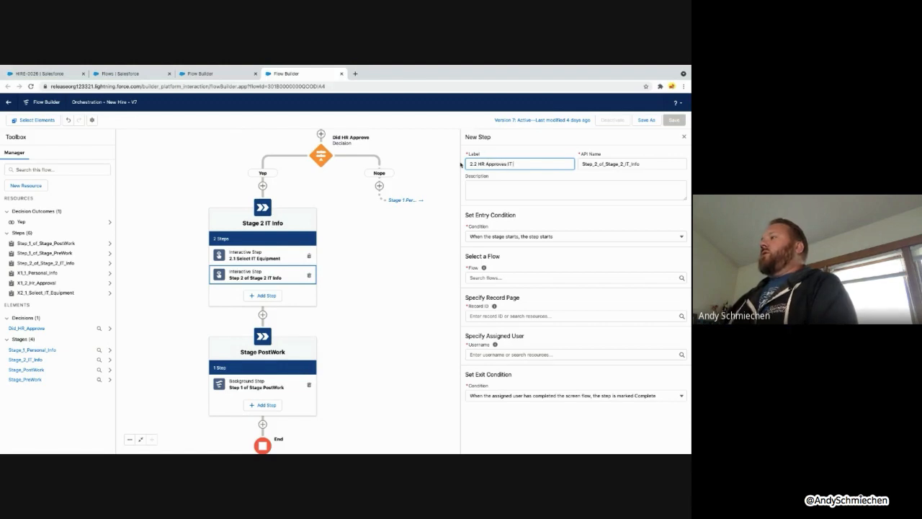
text( Equipment)
key(Tab)
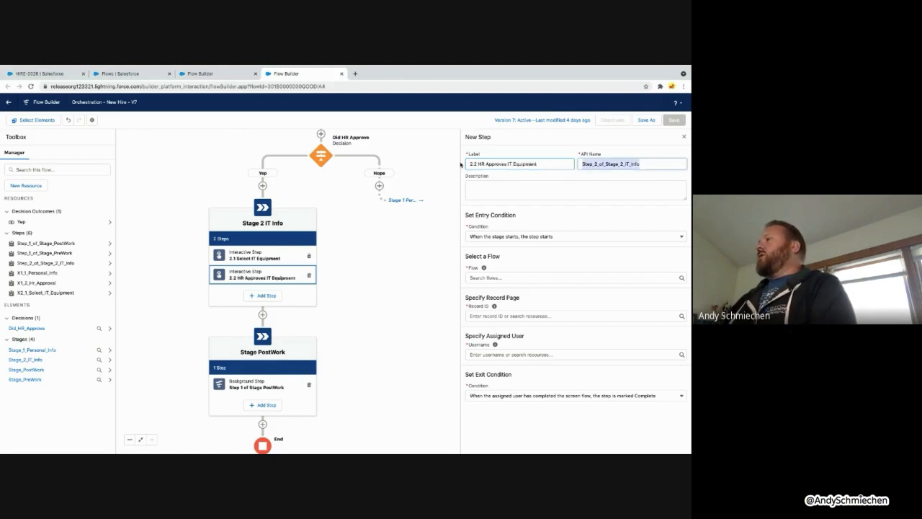
key(BackSpace)
key(shift+Tab)
key(Tab)
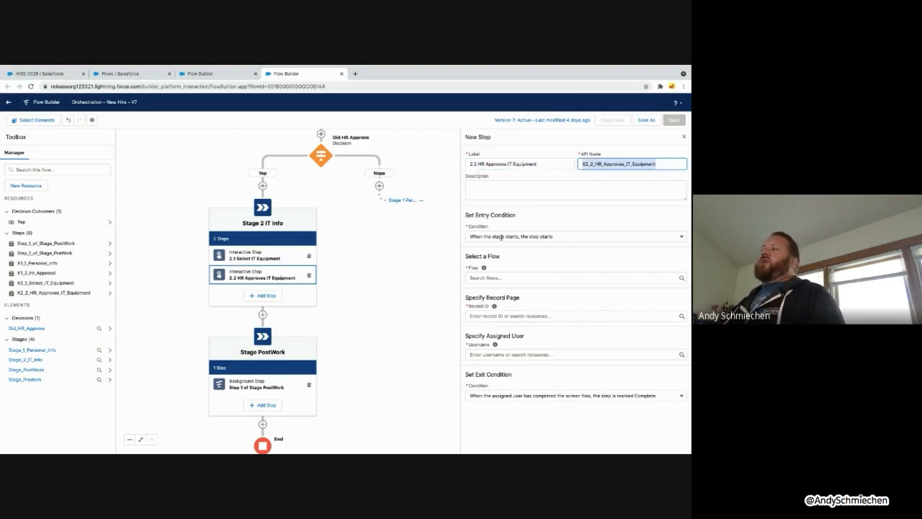
Set its entry condition to start when 2.1 Select IT Equipment is marked Complete
click(516, 236)
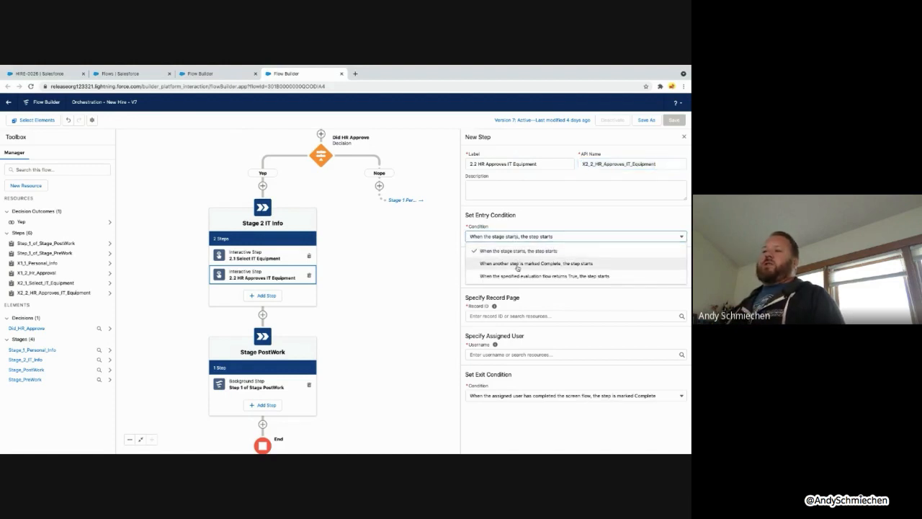
click(518, 264)
click(517, 260)
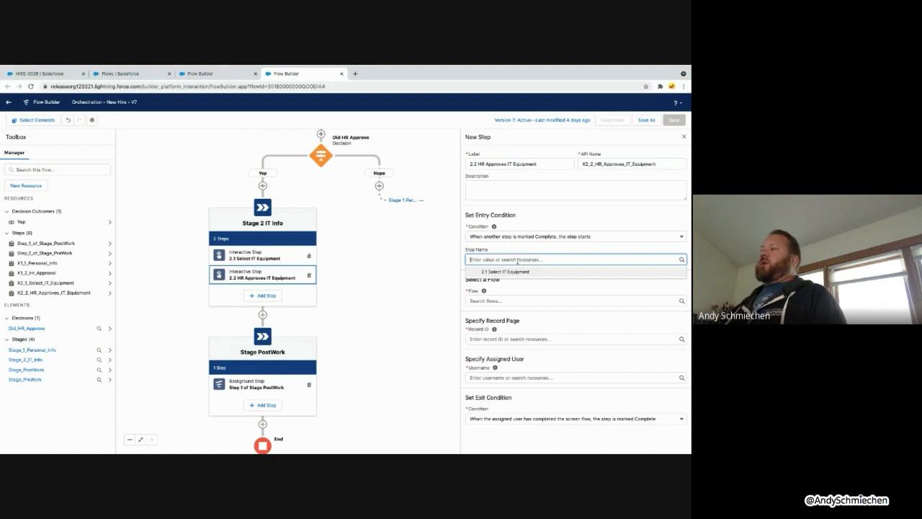
click(519, 273)
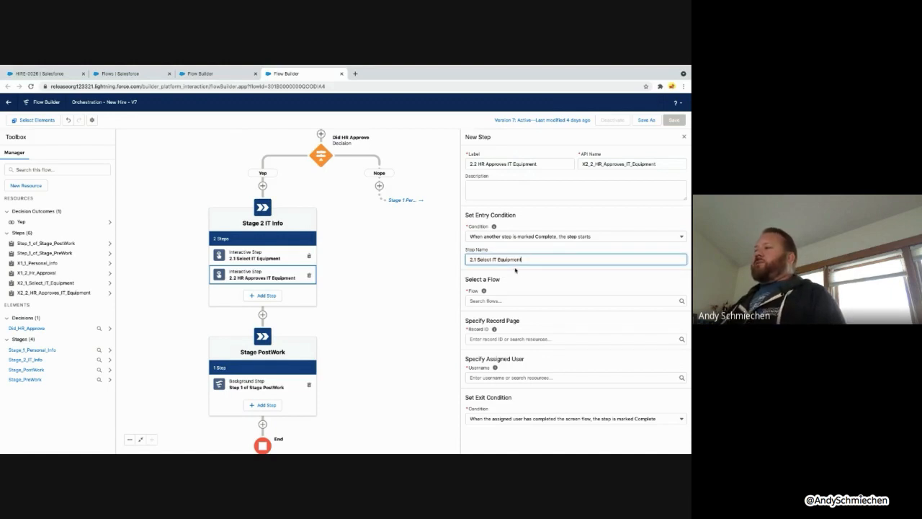
click(506, 300)
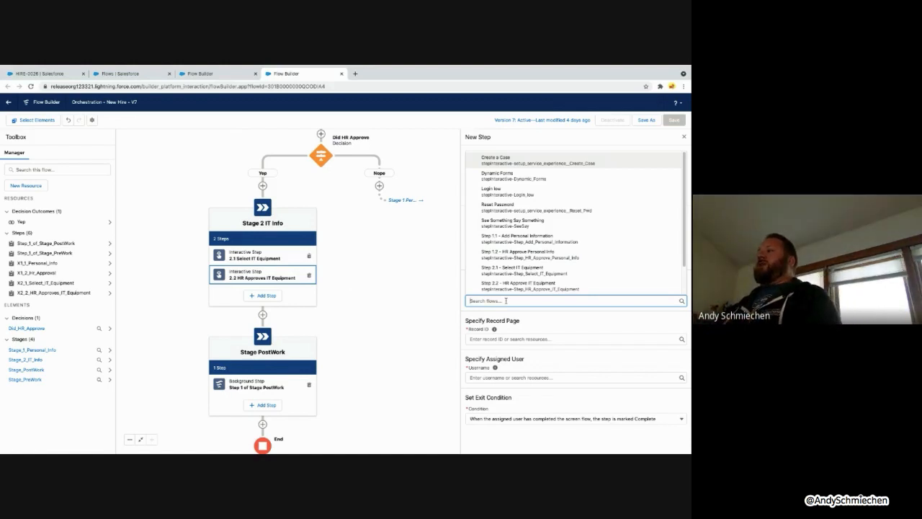
Run flow 'Step 2.2 - HR Approve IT Equipment' with varLaptop from X2_1_Select_IT_Equipment.Outputs.varLaptop
click(518, 285)
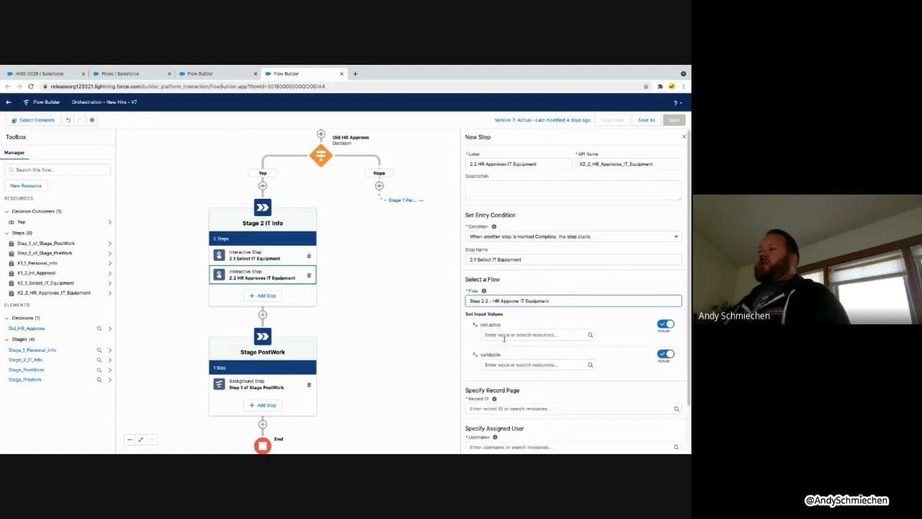
click(506, 334)
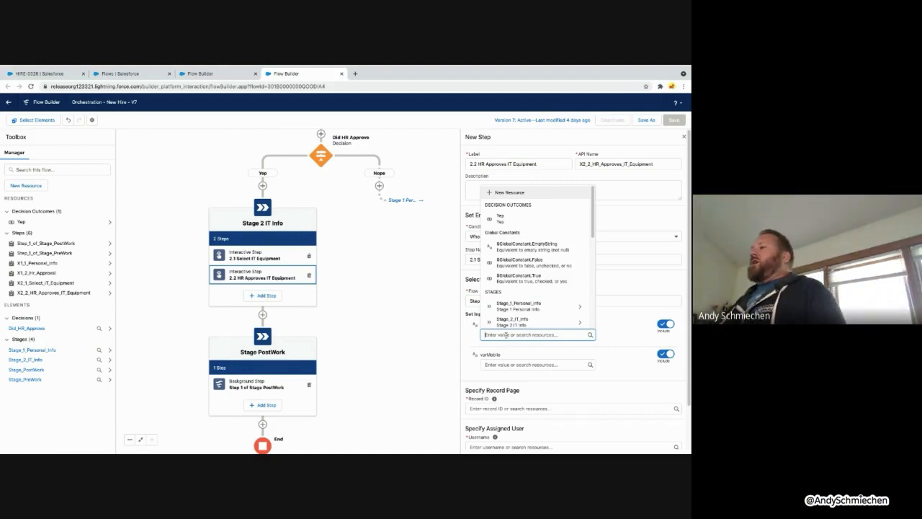
scroll(594, 232, down, 1)
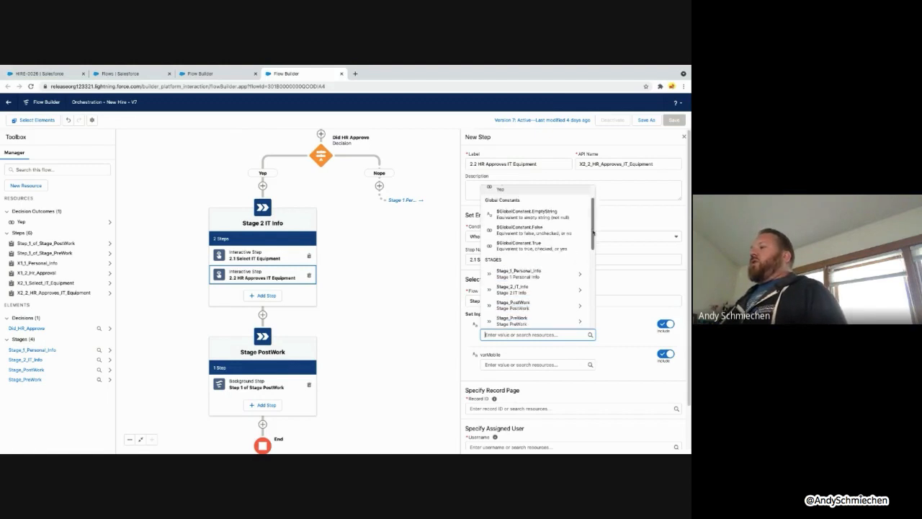
scroll(593, 232, down, 2)
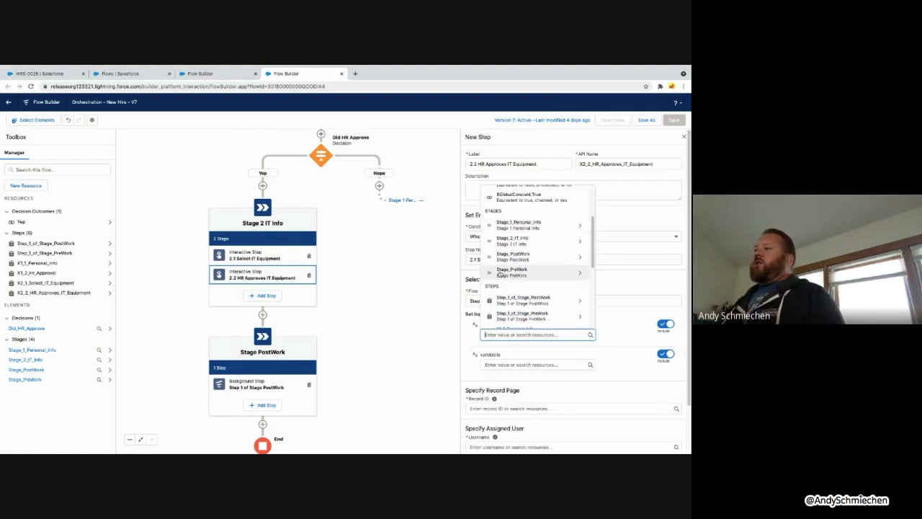
click(506, 225)
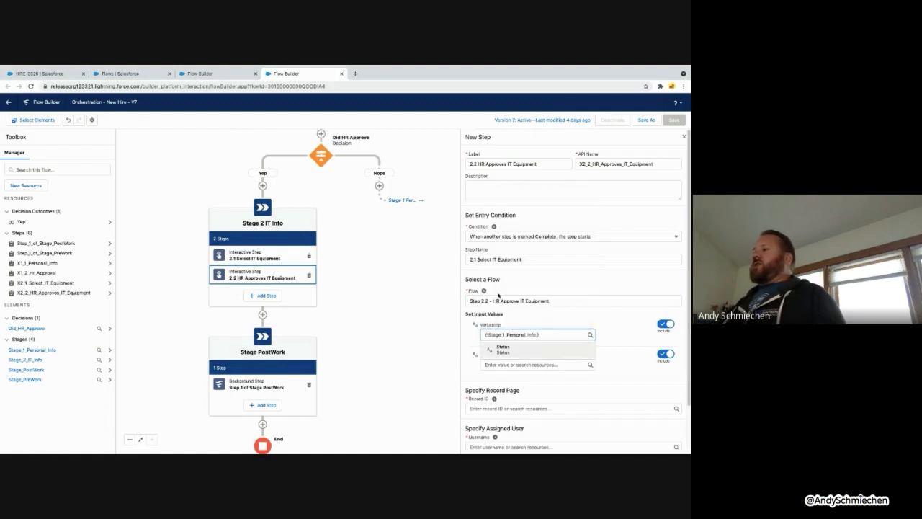
drag(541, 335, 481, 335)
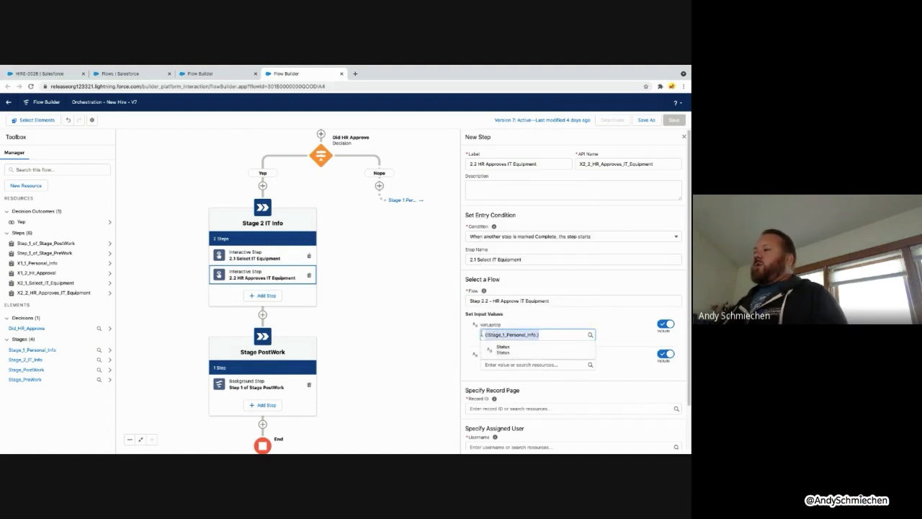
key(BackSpace)
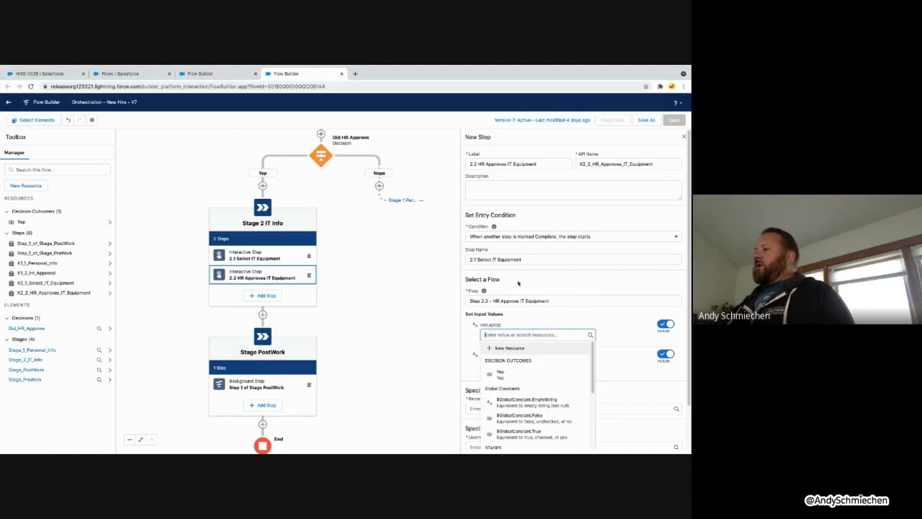
scroll(518, 283, down, 1)
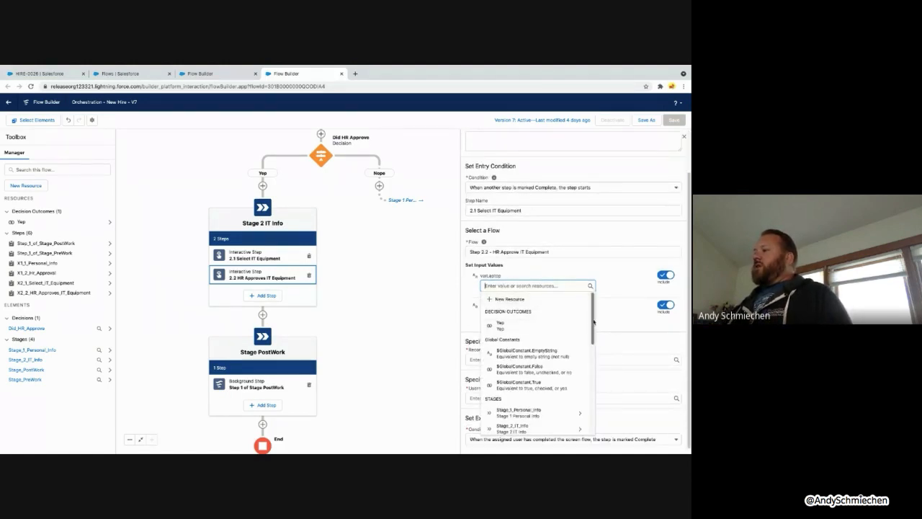
drag(591, 321, 591, 382)
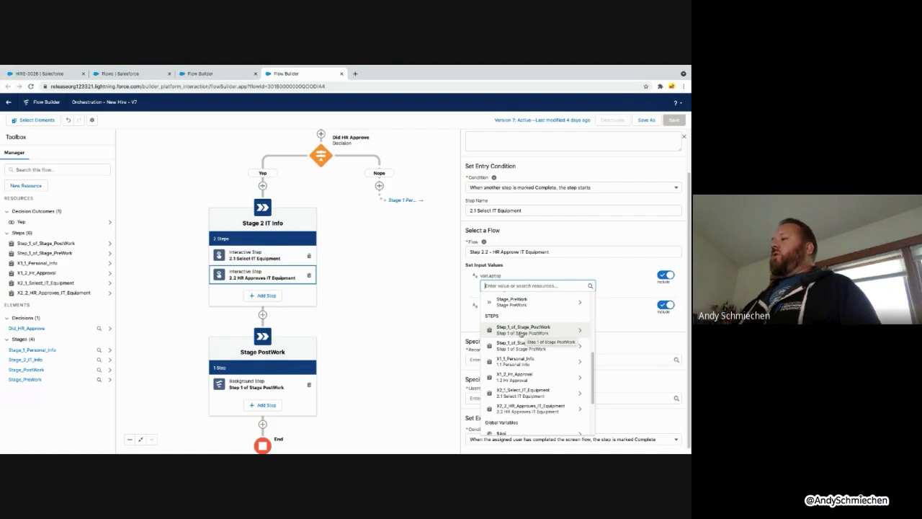
click(531, 399)
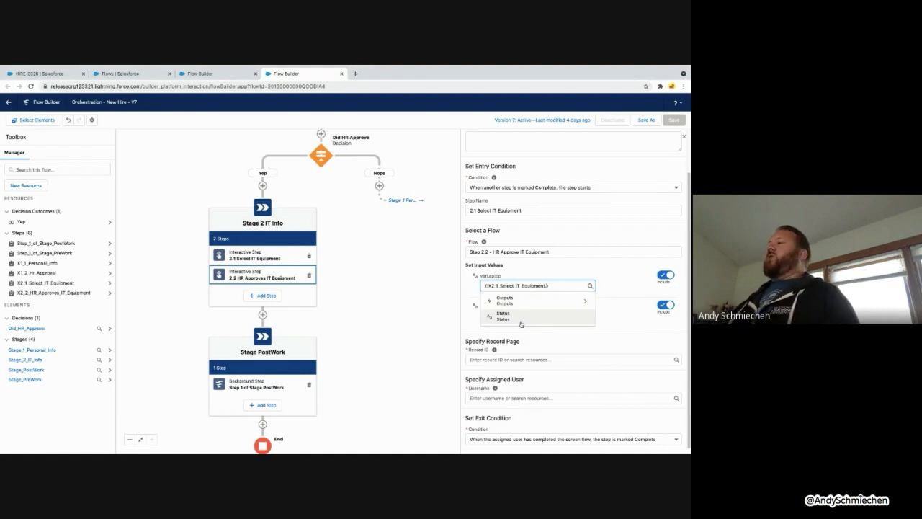
click(516, 300)
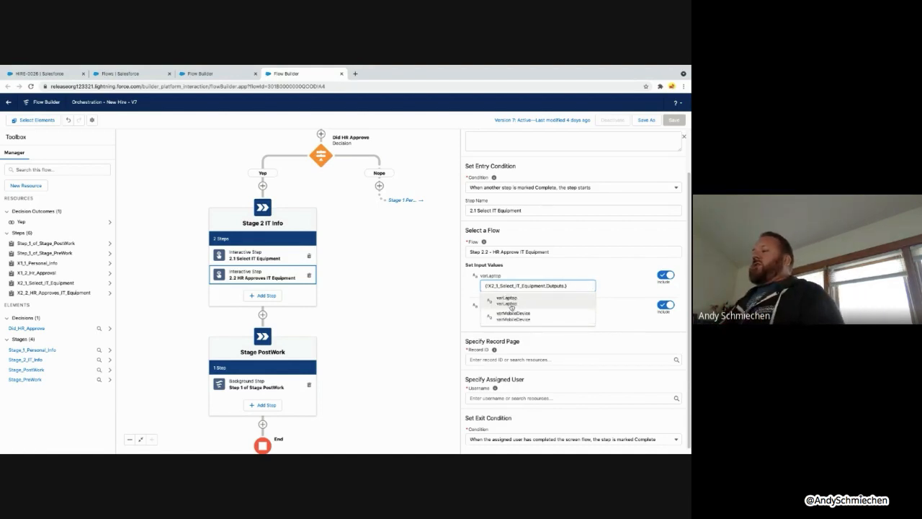
click(510, 302)
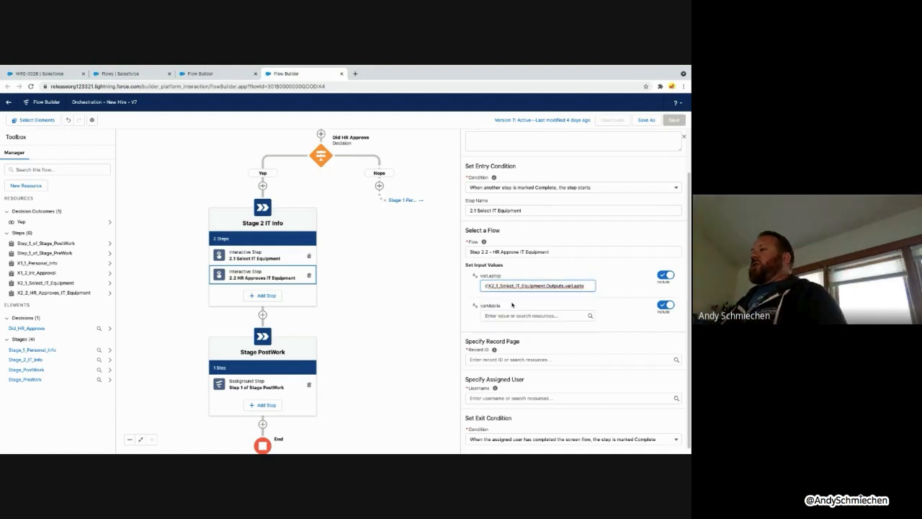
Set varMobile to X2_1_Select_IT_Equipment.Outputs.varMobileDevice
click(509, 315)
scroll(519, 284, down, 4)
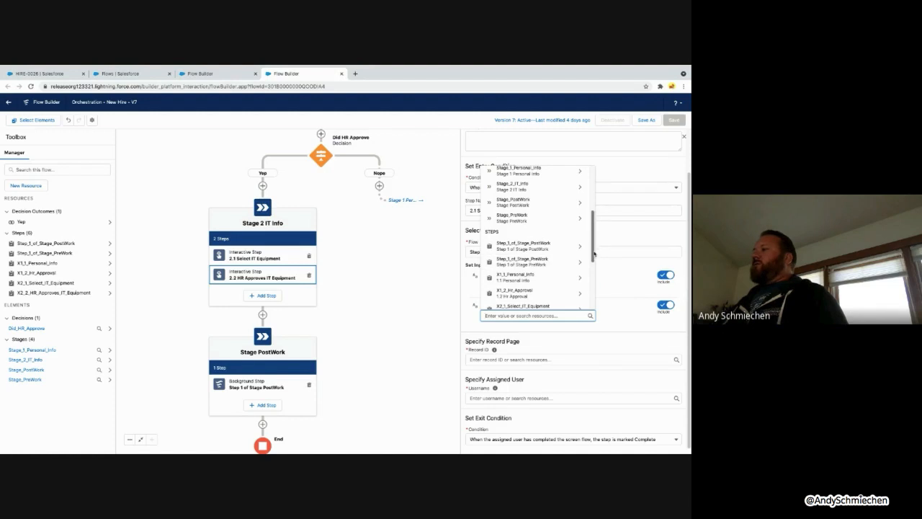
drag(596, 252, 594, 267)
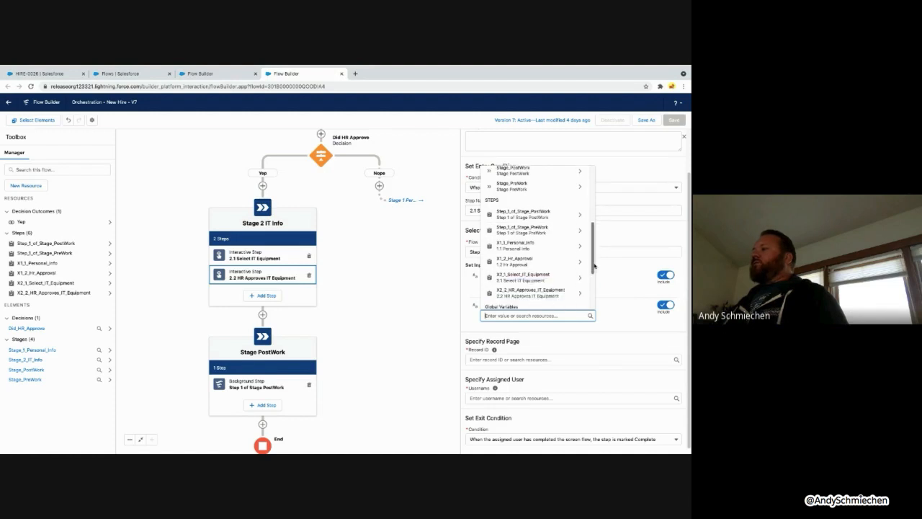
click(525, 276)
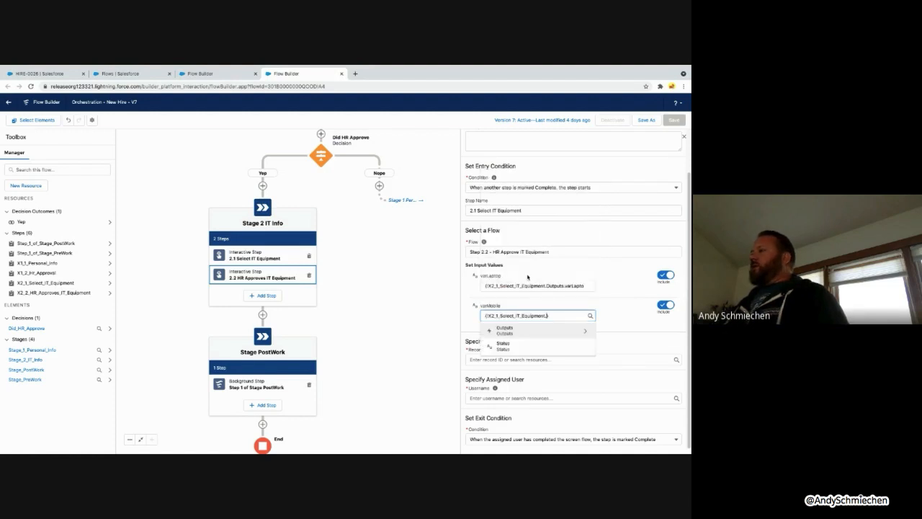
click(525, 327)
click(524, 346)
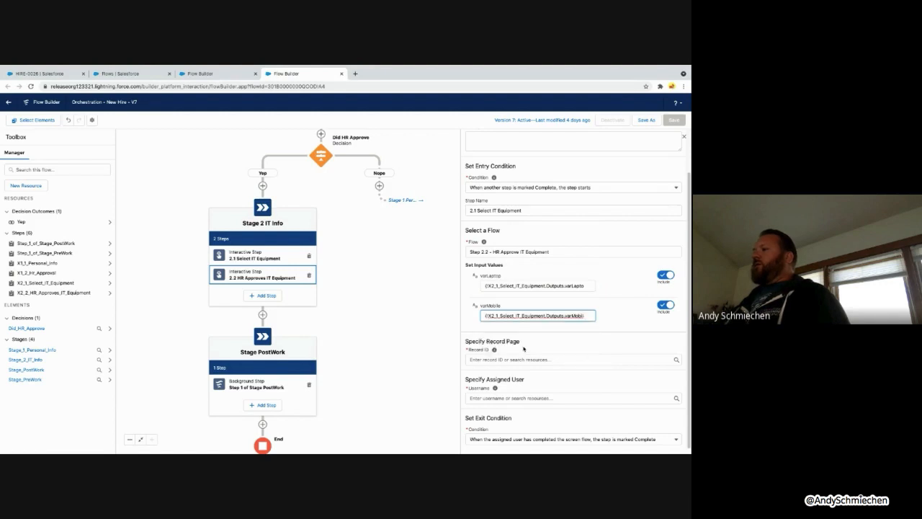
click(483, 358)
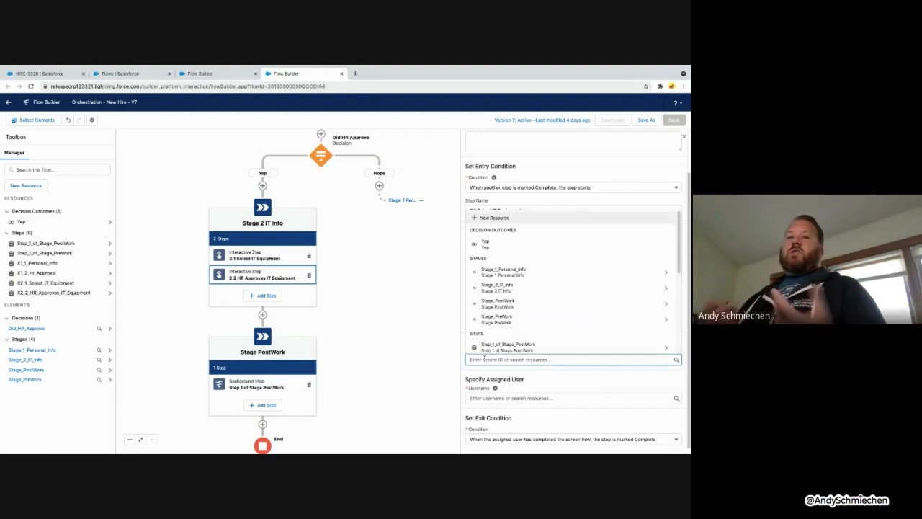
Set Record ID to {!$Record.Id}, enter the assignee's username, and close the step settings
text(reco)
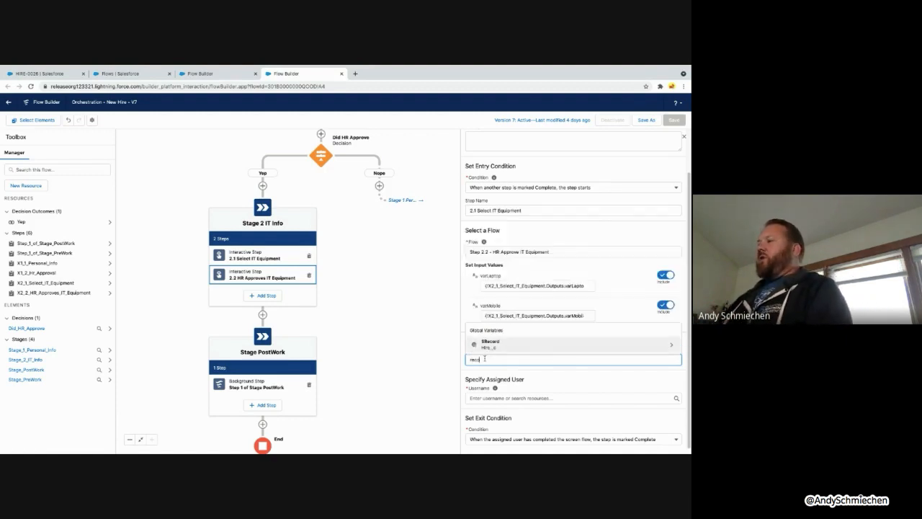
click(516, 347)
text(id)
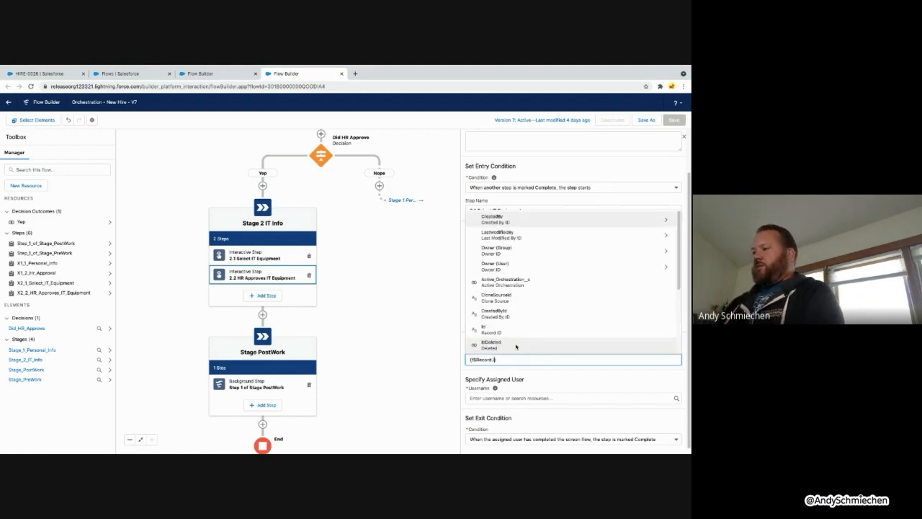
click(516, 313)
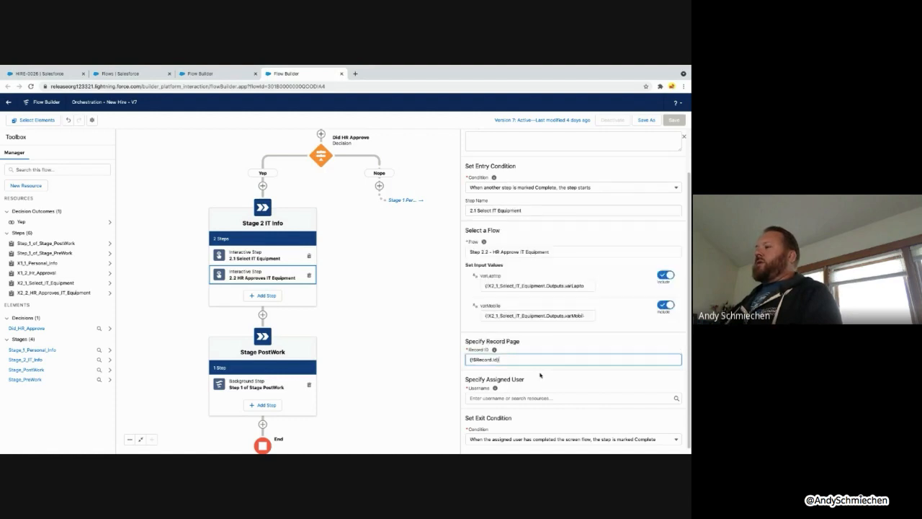
triple_click(533, 365)
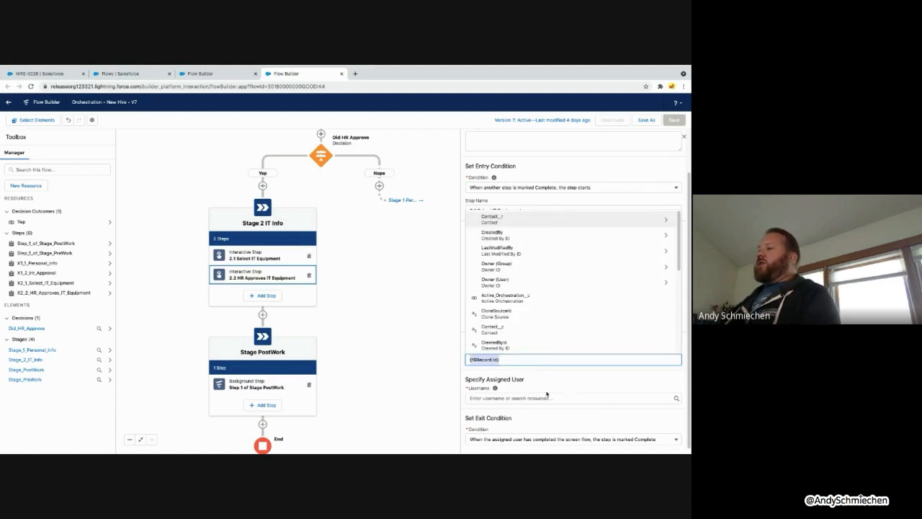
click(542, 398)
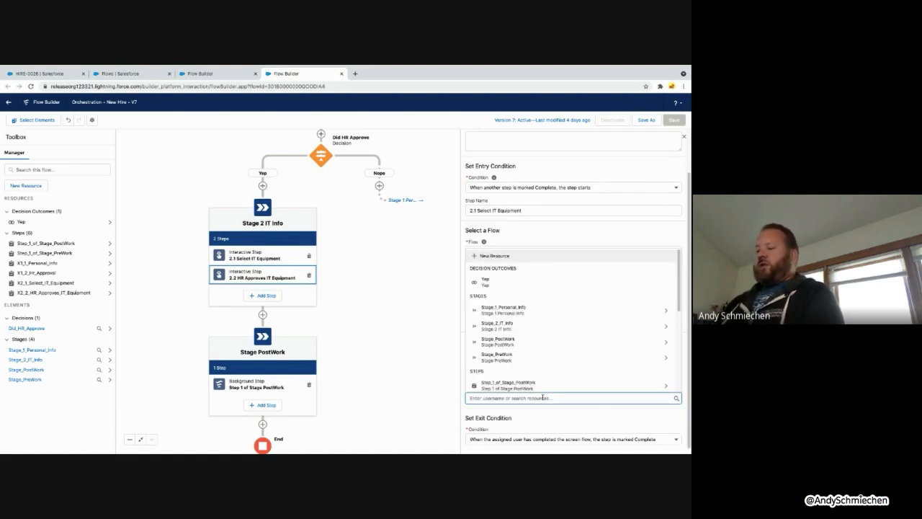
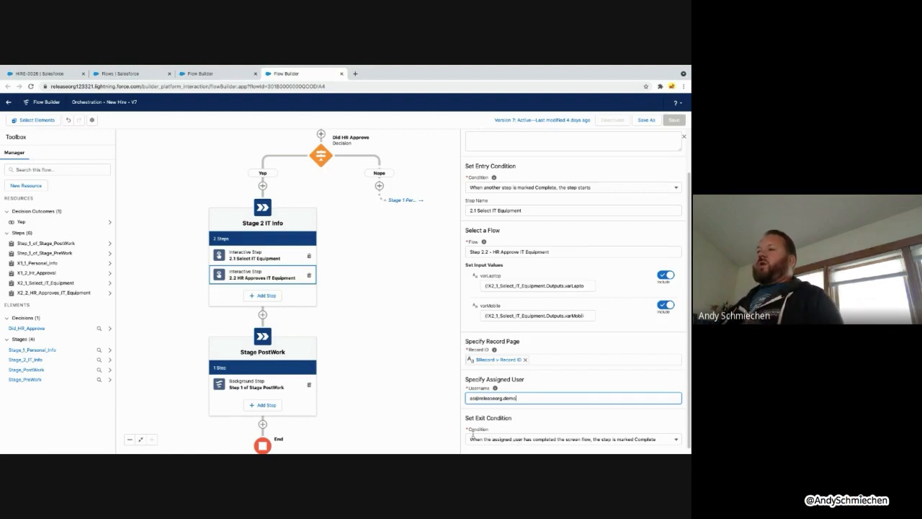
click(417, 397)
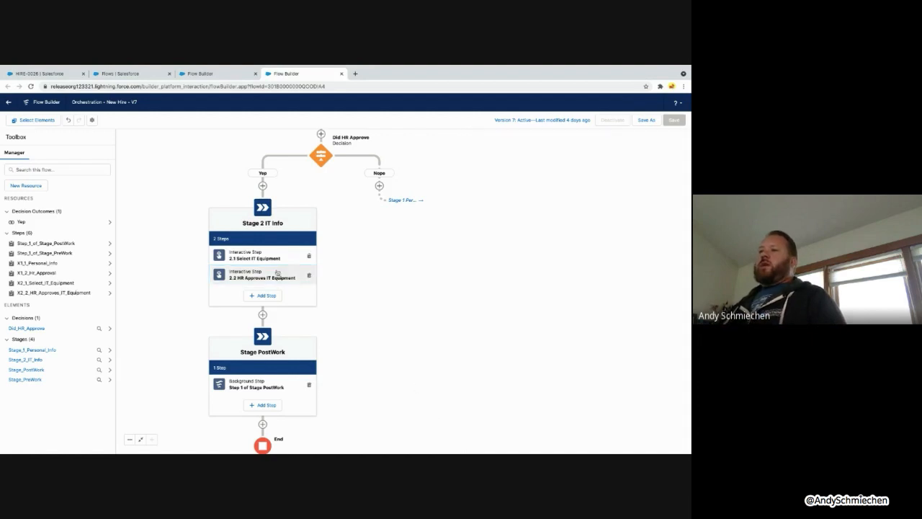
Add interactive step '2.2 IT Approves IT Equipment' with API name X2_2_IT_Approves_IT_Equipment to Stage 2
click(268, 295)
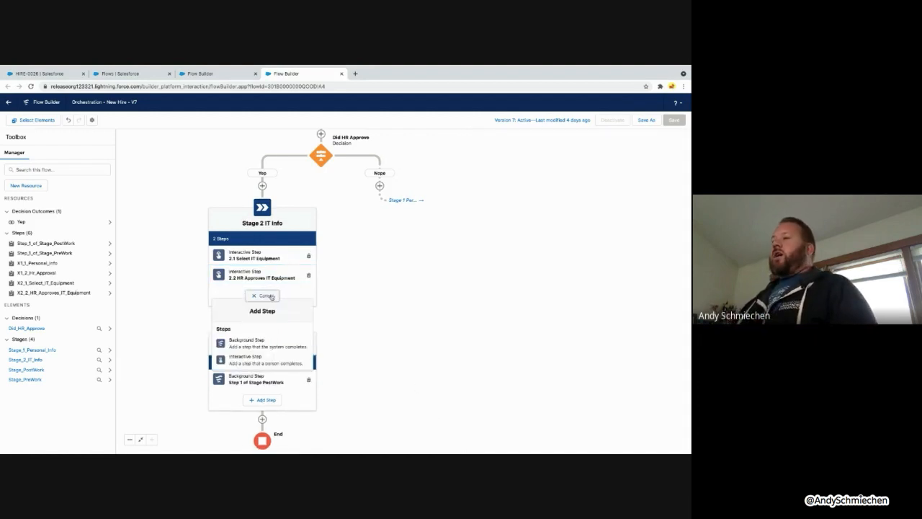
click(260, 357)
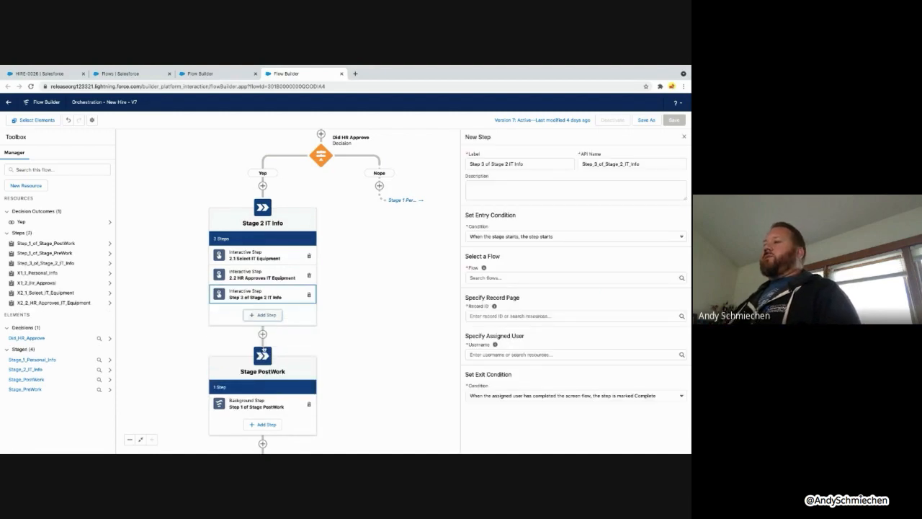
drag(523, 164, 457, 167)
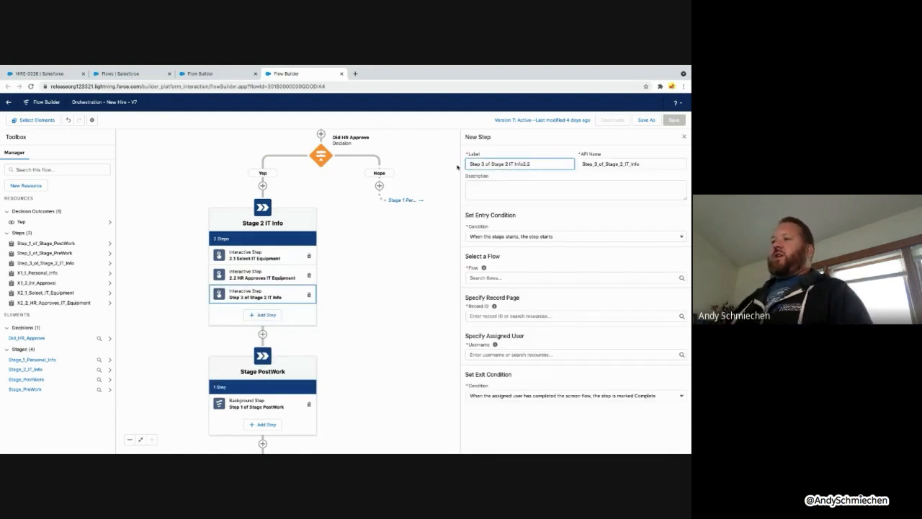
text(2.2)
key(ctrl+a)
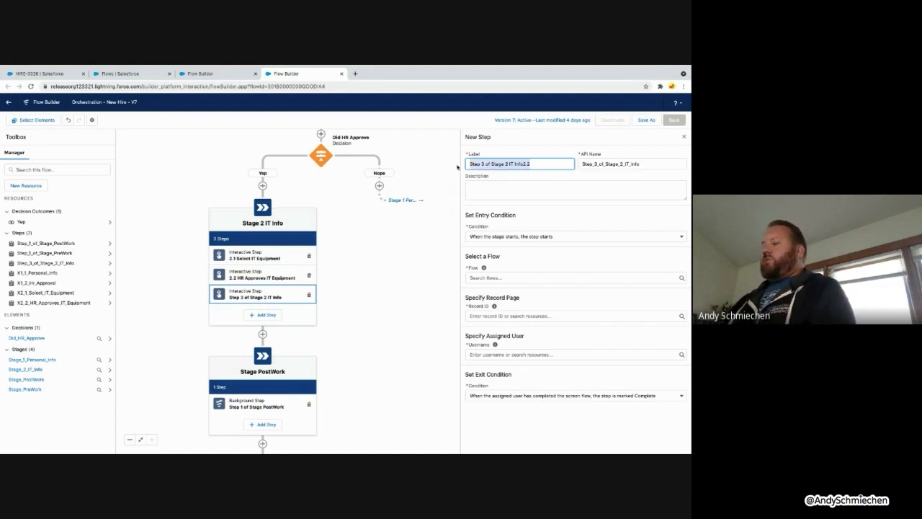
text(2.2 IT)
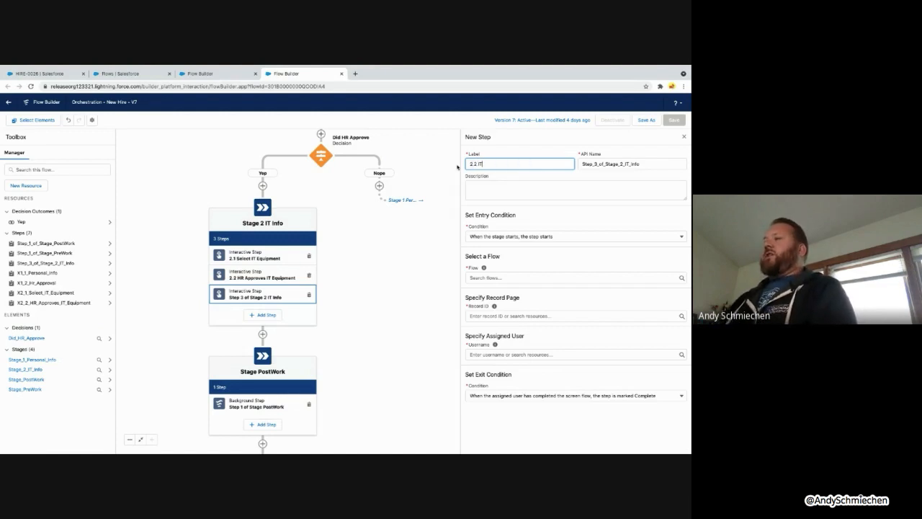
text( Approves IT)
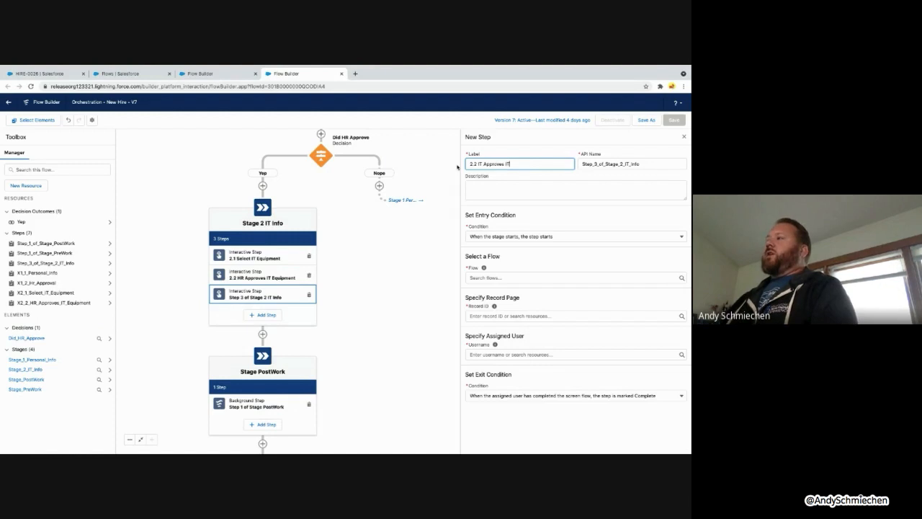
text( Equipment)
key(Tab)
key(BackSpace)
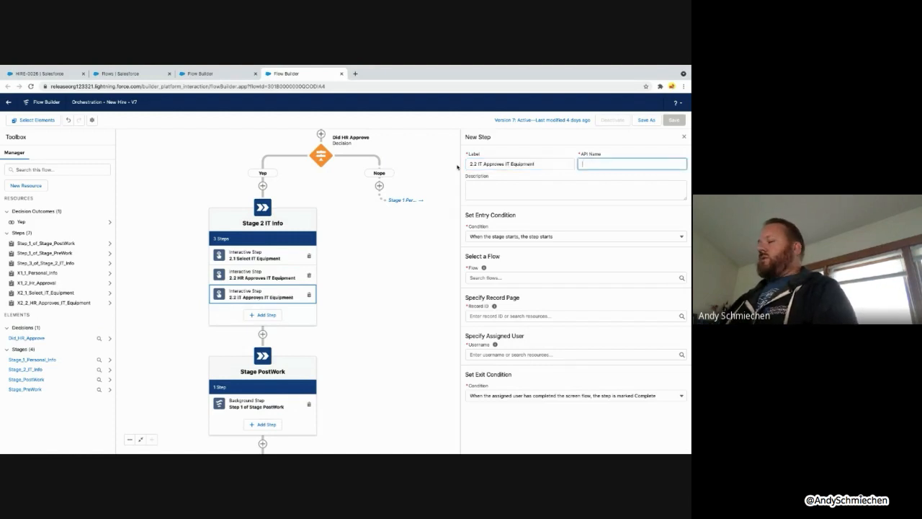
key(shift+Tab)
key(Tab)
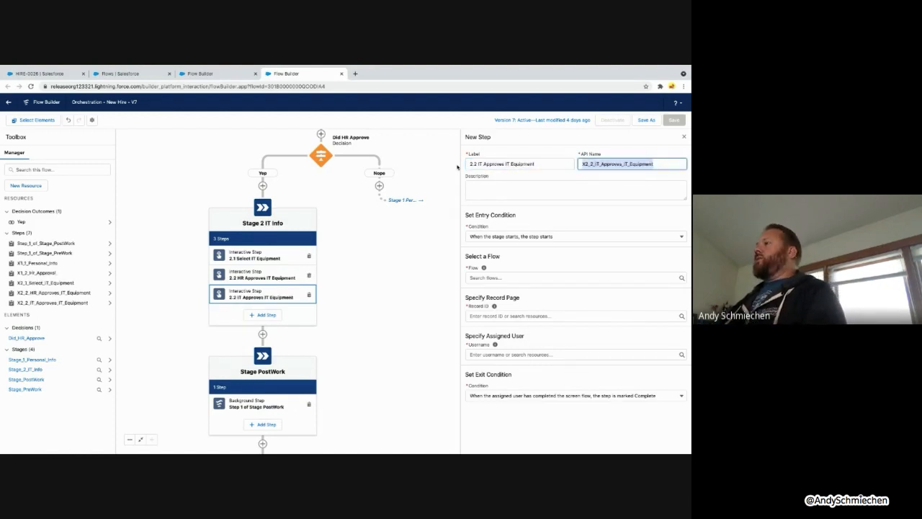
click(535, 237)
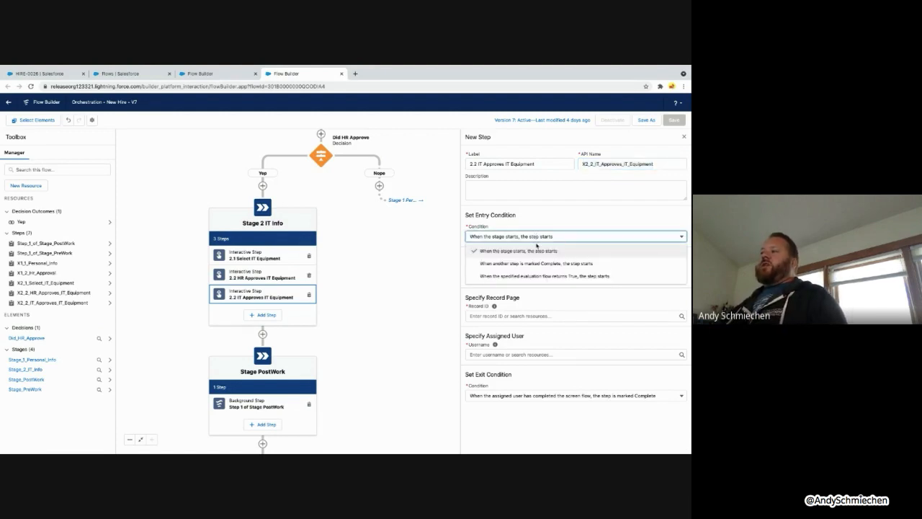
Make the step start when 2.1 Select IT Equipment is marked Complete
click(529, 265)
click(507, 259)
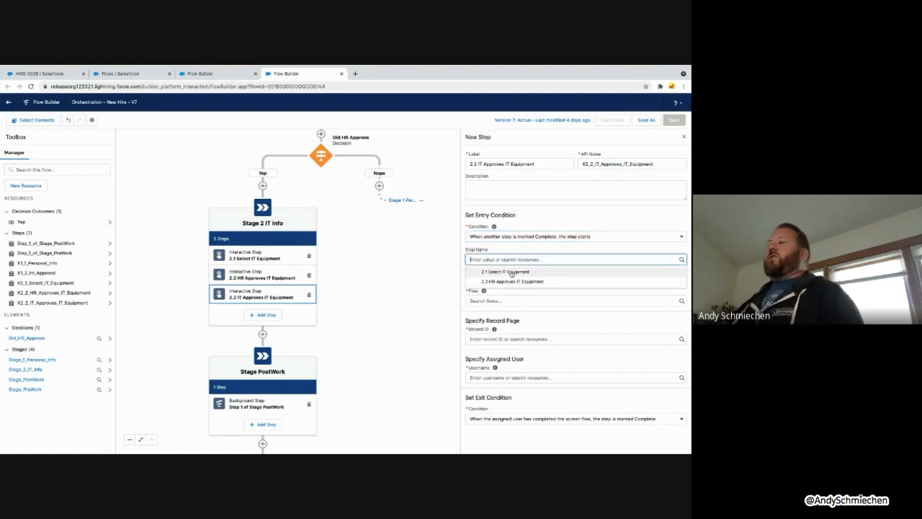
click(512, 272)
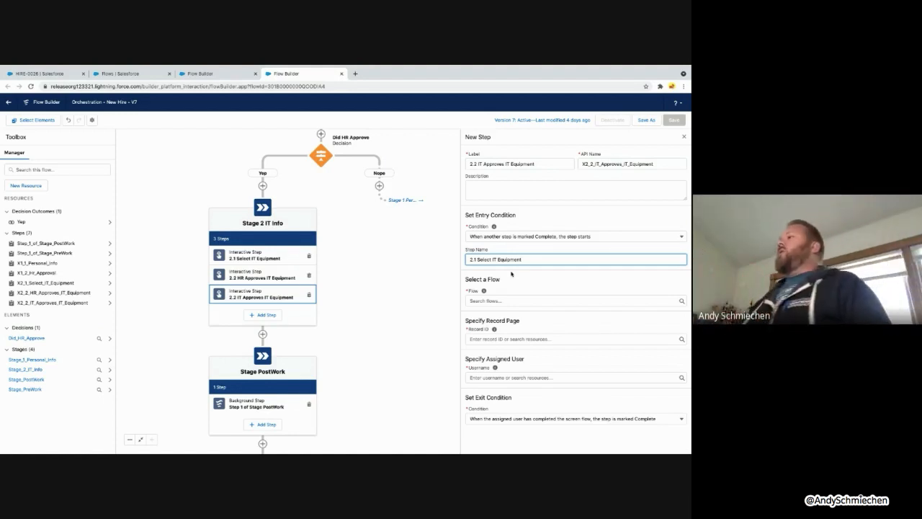
Set the step to run the Step 2.2 - HR Approve IT Equipment flow
click(518, 298)
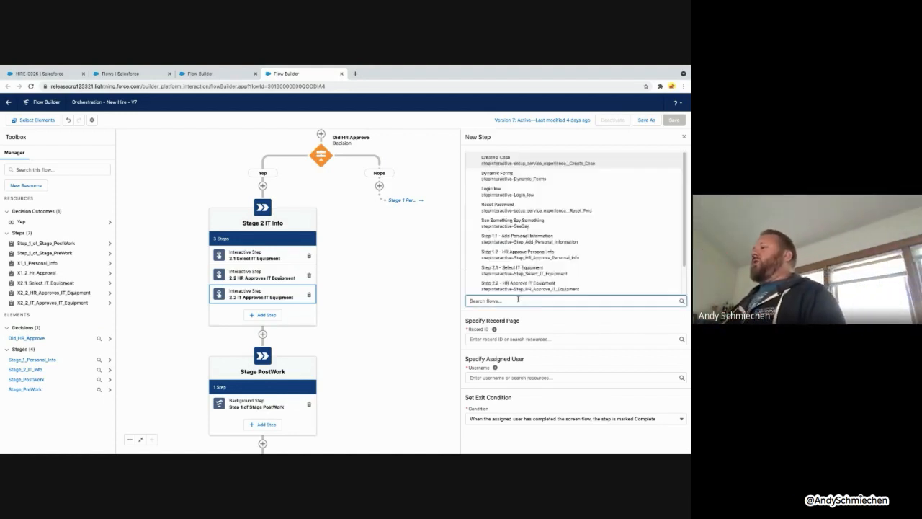
click(543, 283)
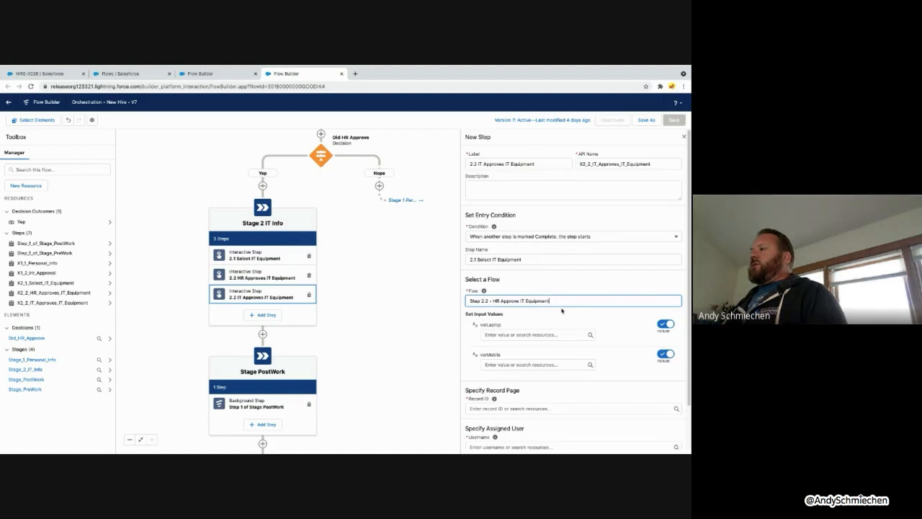
click(568, 301)
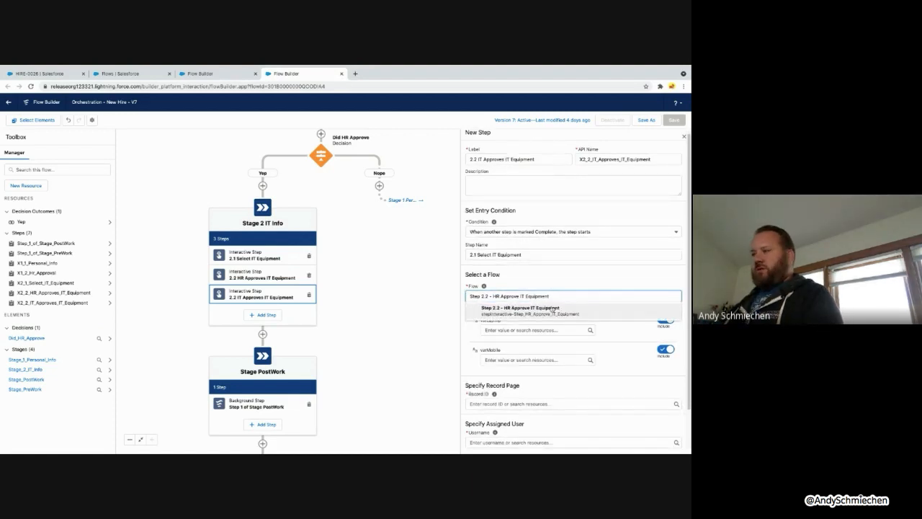
key(ctrl+a)
text(2.2)
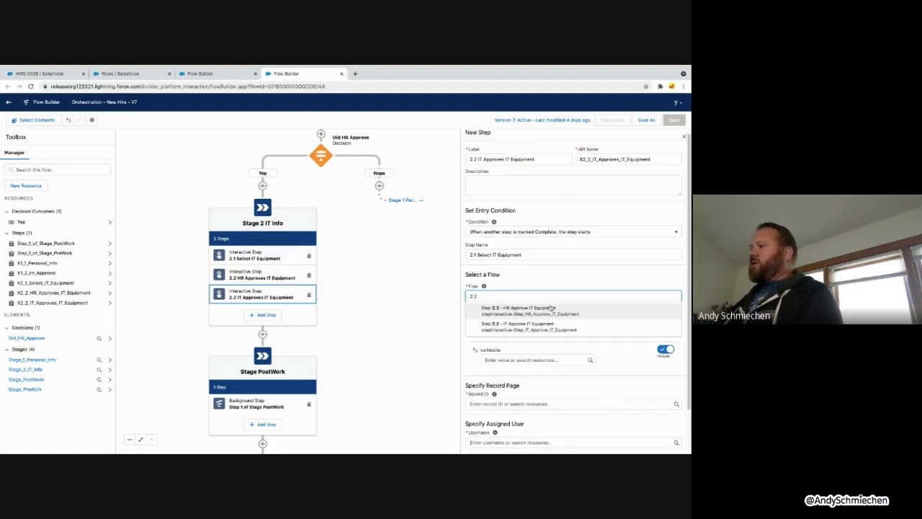
click(519, 308)
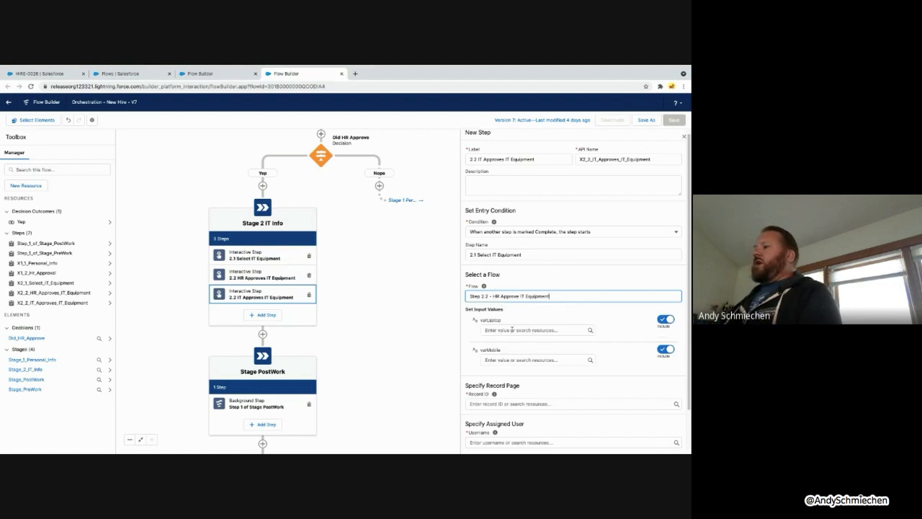
click(511, 330)
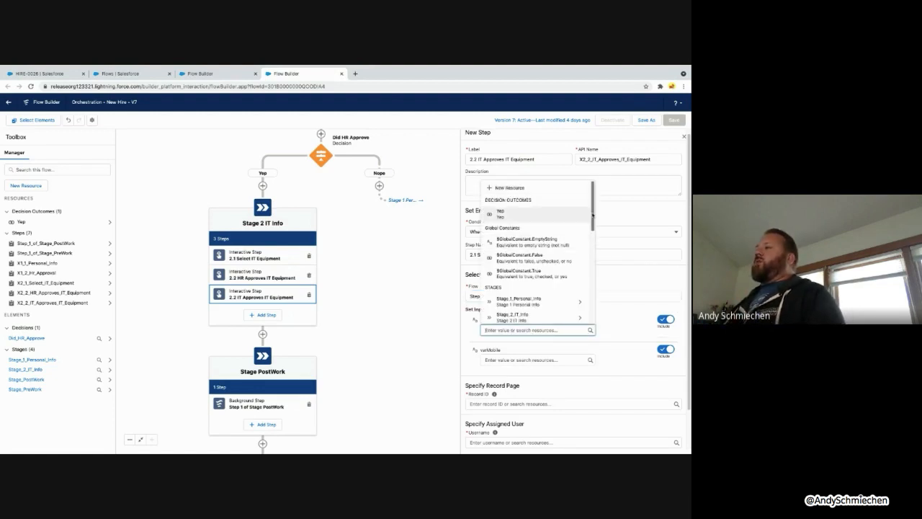
Map varLaptop and varMobile to 2.1 Select IT Equipment's varLaptop and varMobileDevice outputs
drag(593, 215, 595, 274)
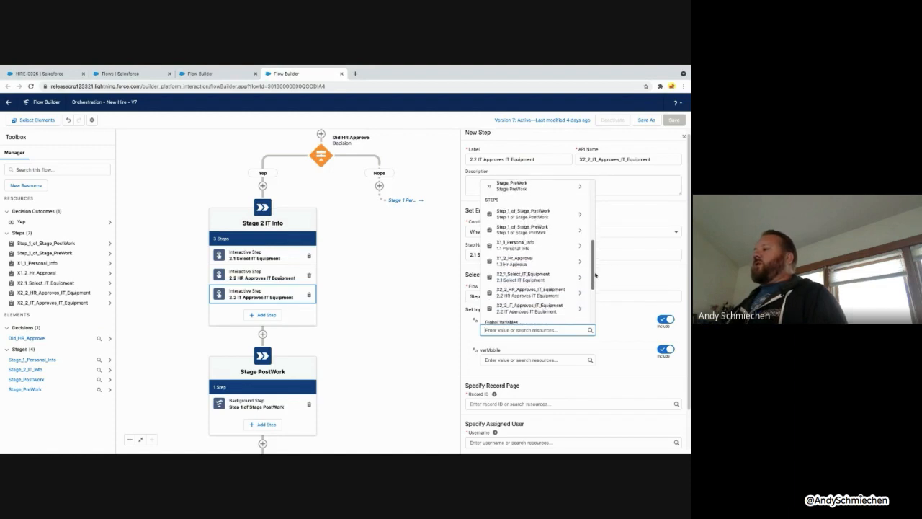
click(530, 281)
click(536, 347)
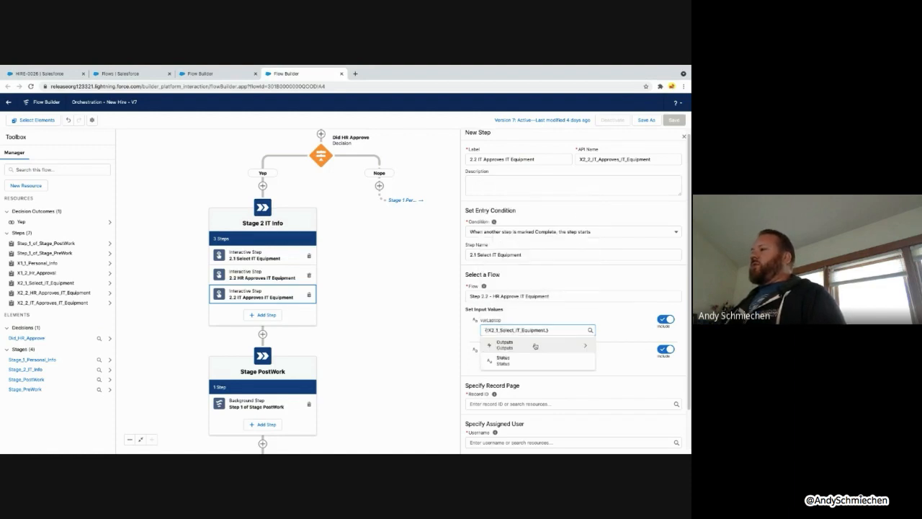
click(541, 348)
click(539, 359)
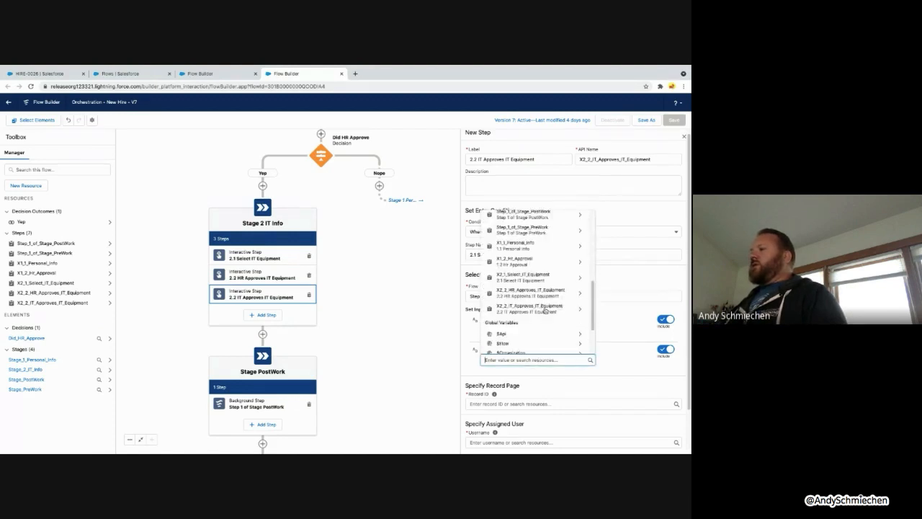
click(532, 277)
click(540, 372)
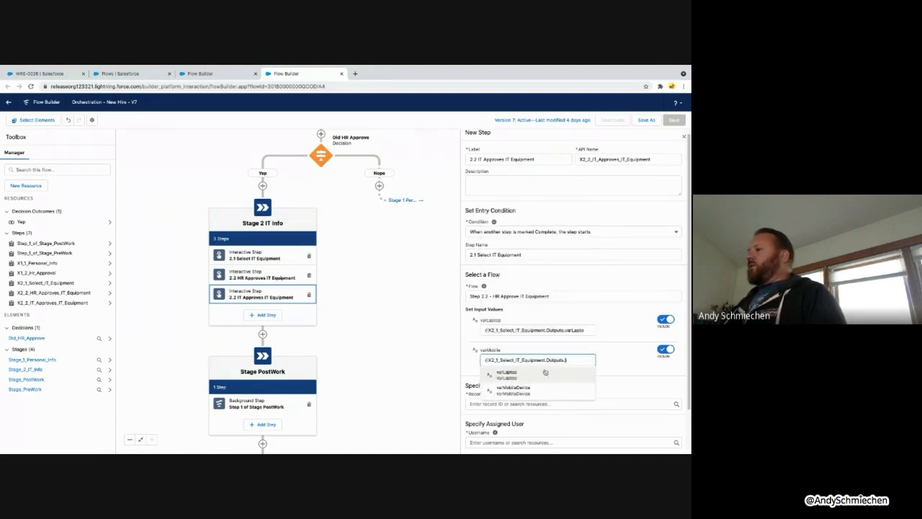
click(512, 390)
Set Record ID to $Record.Id and enter the assigned user's username
scroll(497, 383, down, 1)
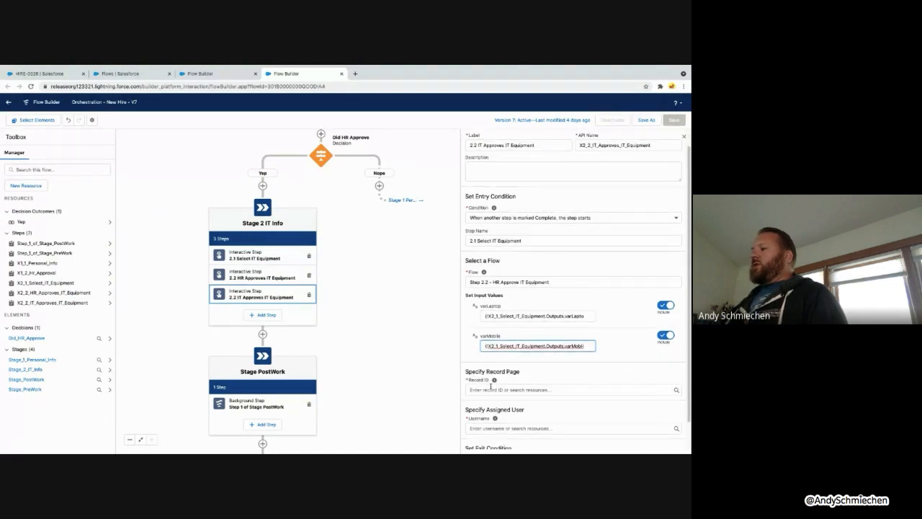
click(490, 386)
text({!$Record.Id})
scroll(492, 389, down, 1)
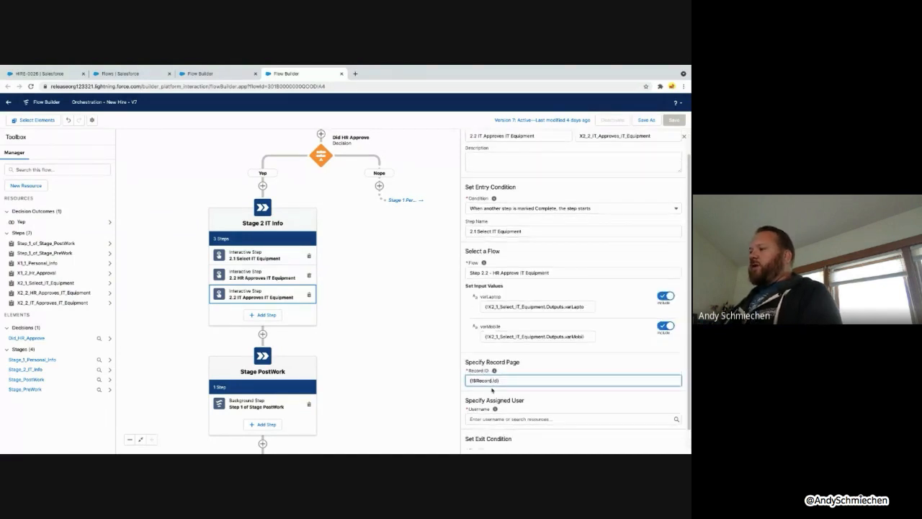
click(493, 398)
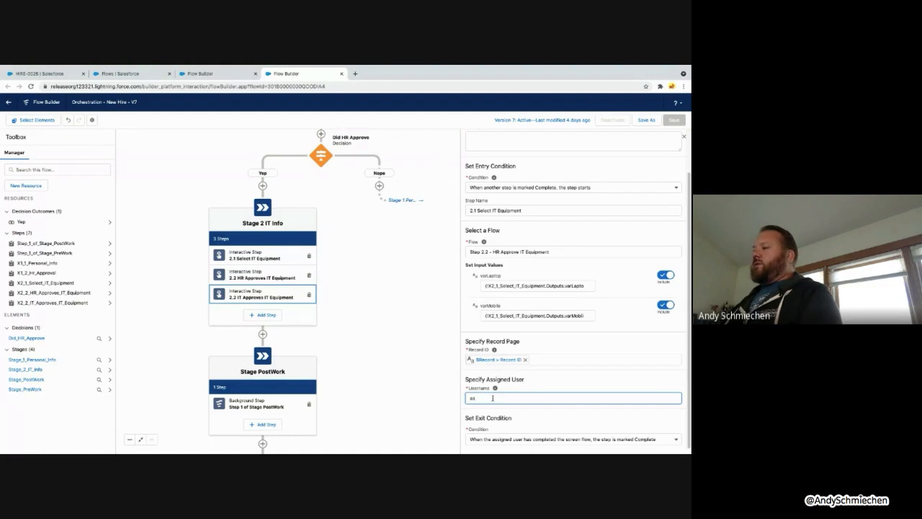
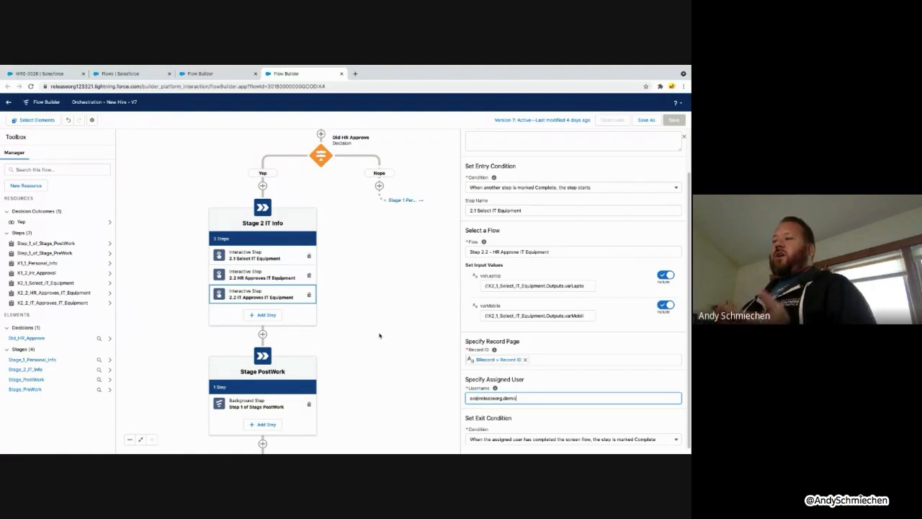
drag(376, 335, 382, 307)
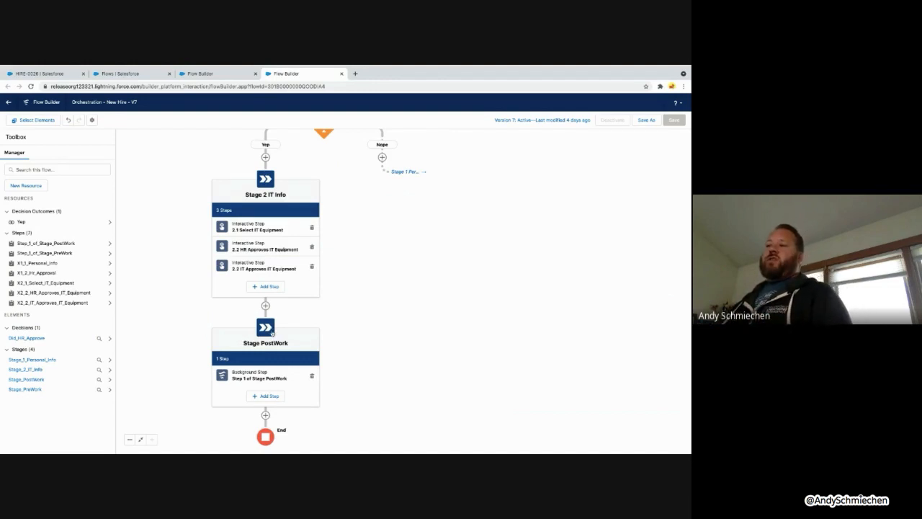
Inspect Stage PostWork's Step 1 properties, then go back to the HIRE-0026 record
click(267, 380)
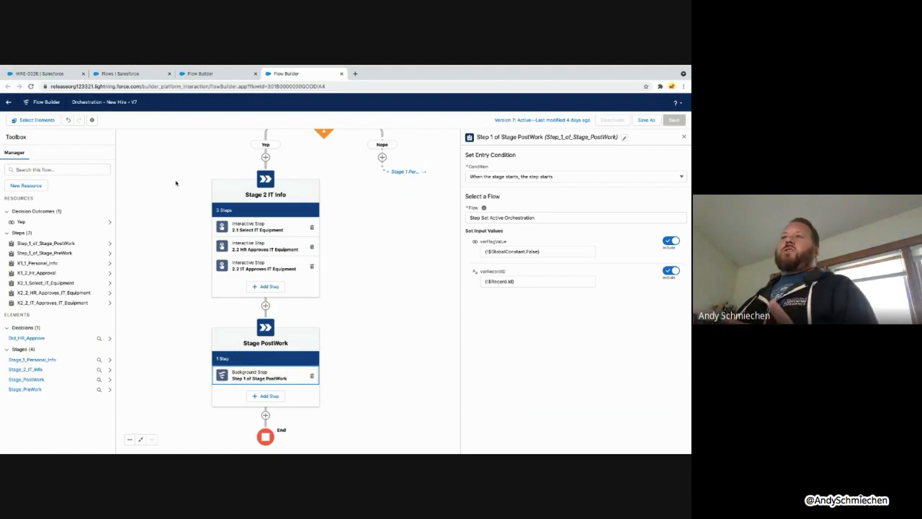
click(44, 74)
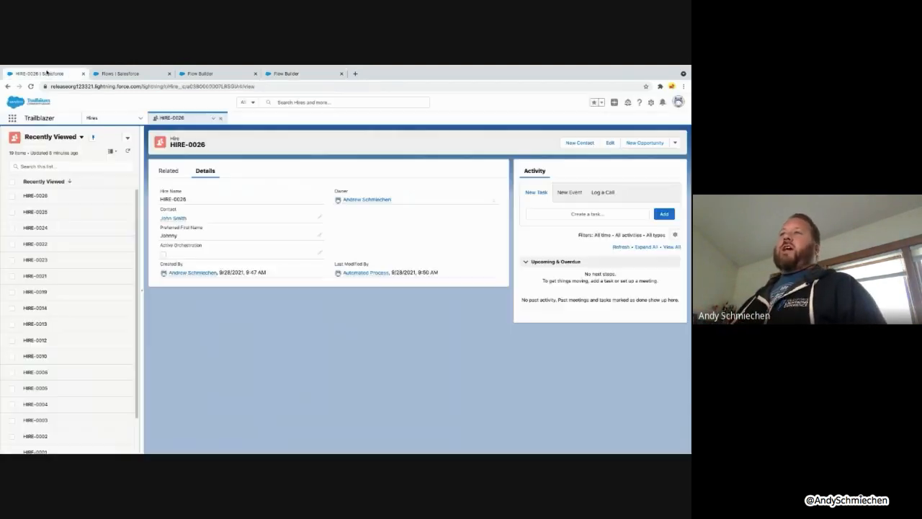
Create and save a new Hire record linked to the searched contact, producing HIRE-0027
click(127, 137)
click(113, 152)
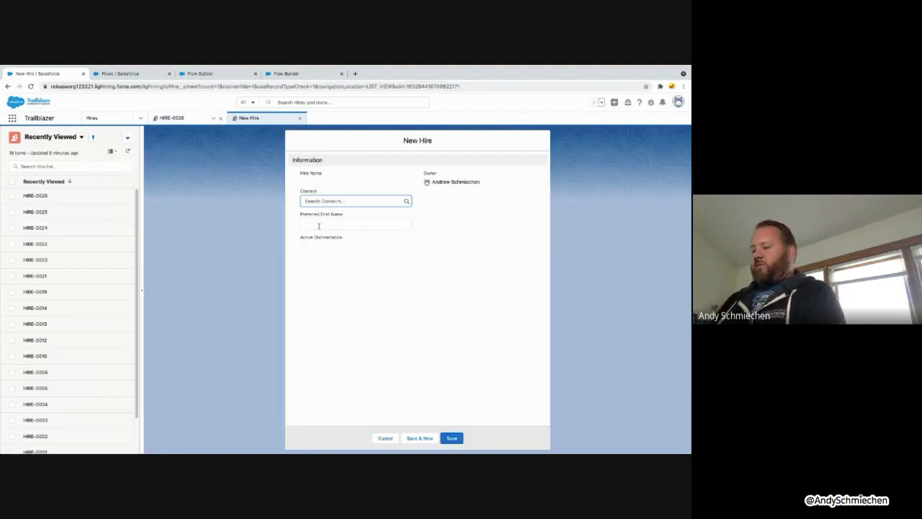
text(john)
click(339, 224)
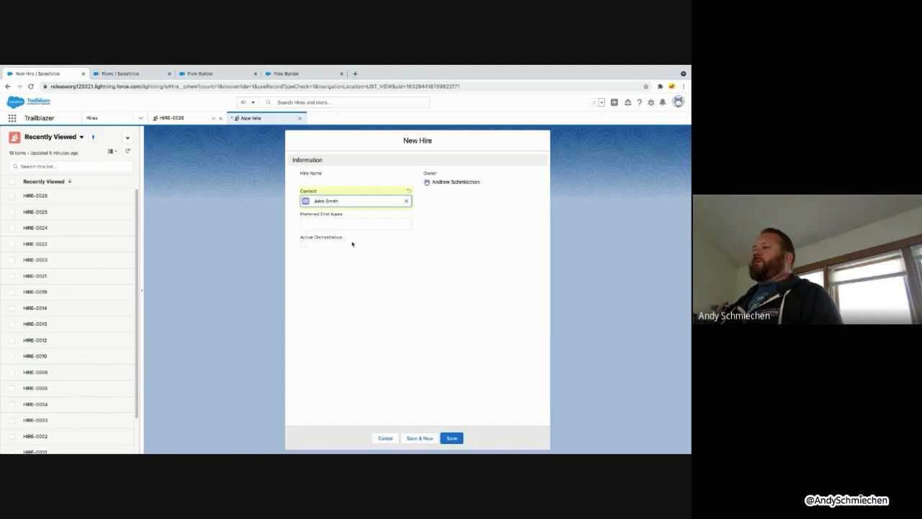
click(451, 436)
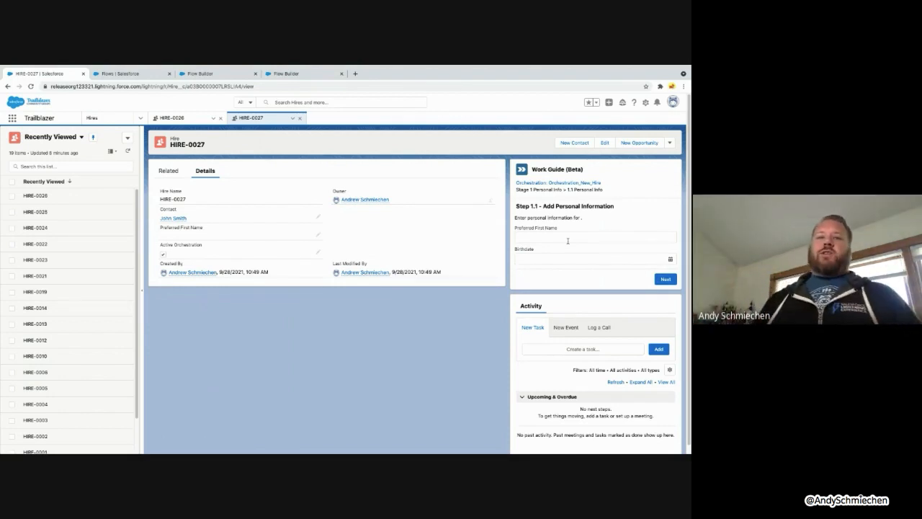
Submit the suggested preferred first name and birthdate Sep 8, 2021 for step 1.1
click(547, 238)
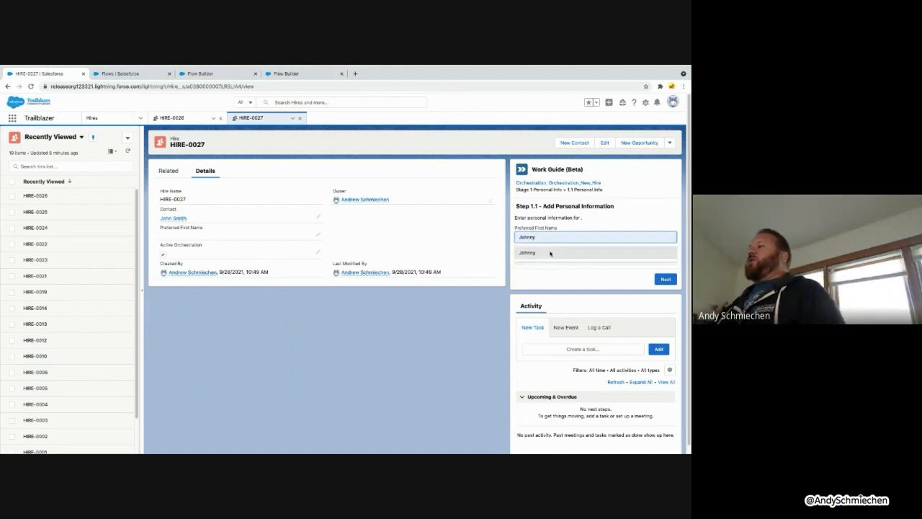
click(550, 252)
click(552, 259)
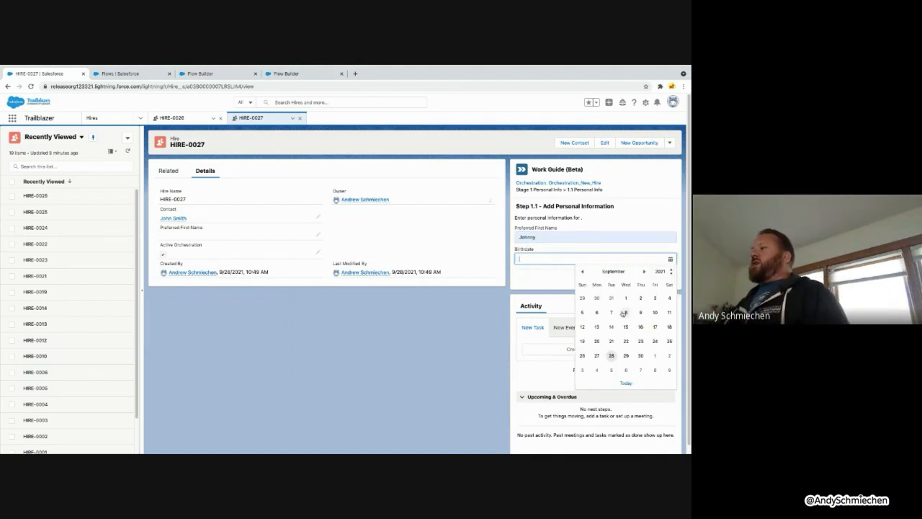
click(626, 312)
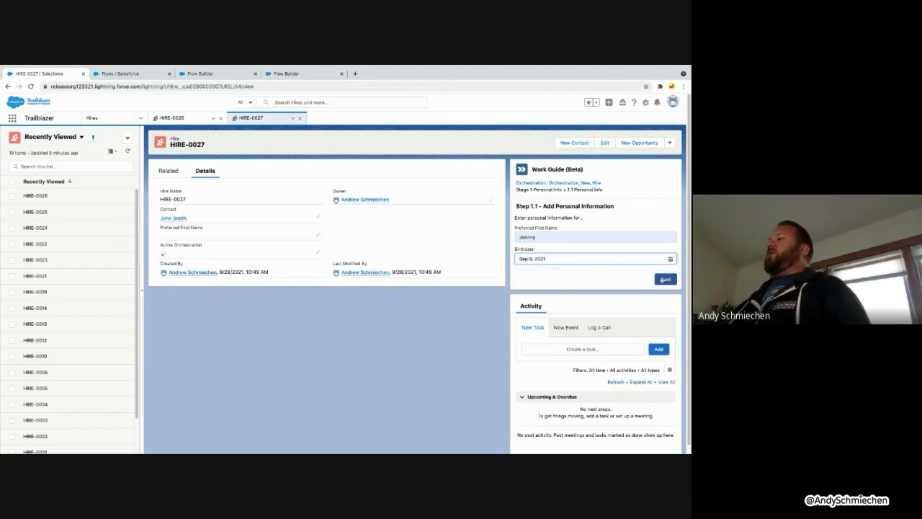
click(663, 279)
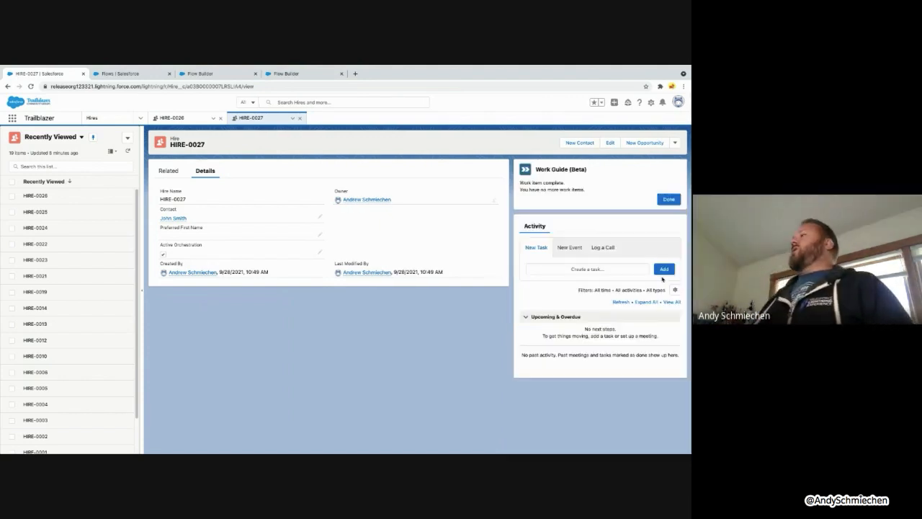
click(666, 200)
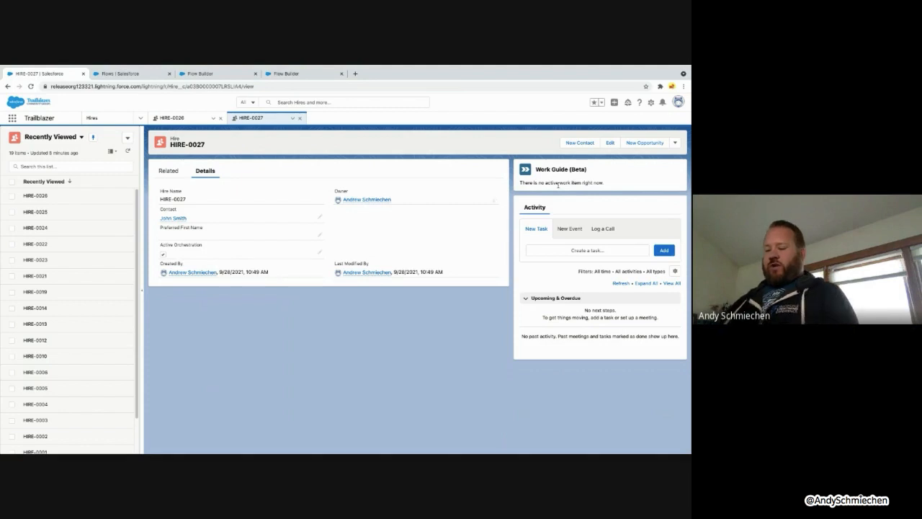
Approve the personal information with Yes in step 1.2, finish it, and reload
key(super+r)
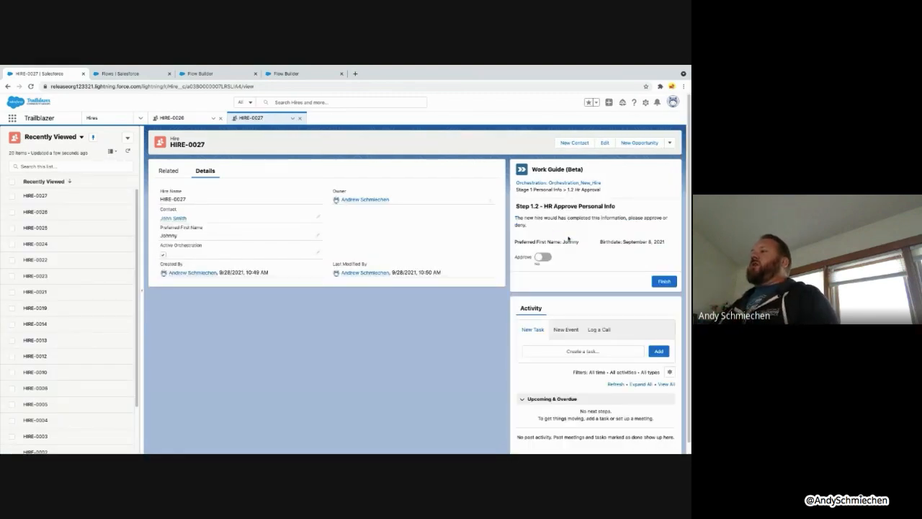
drag(547, 244, 577, 242)
click(626, 243)
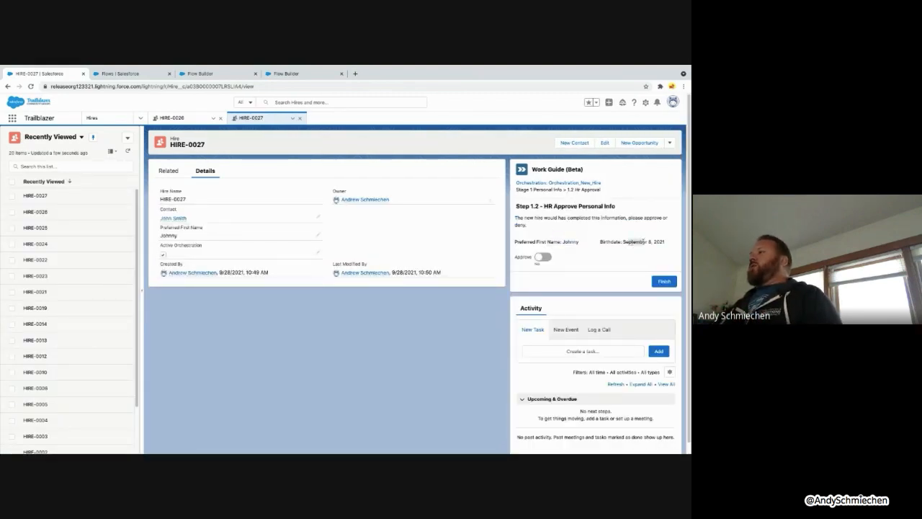
click(543, 257)
click(663, 281)
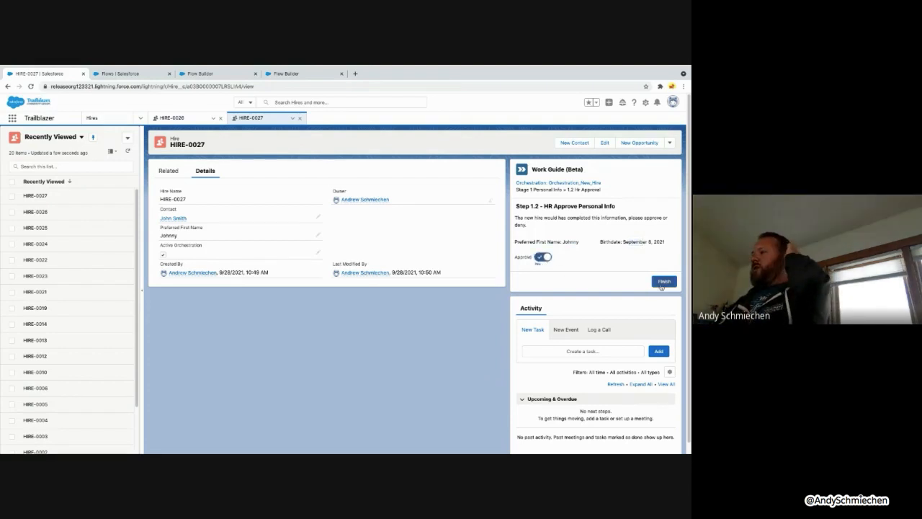
click(672, 198)
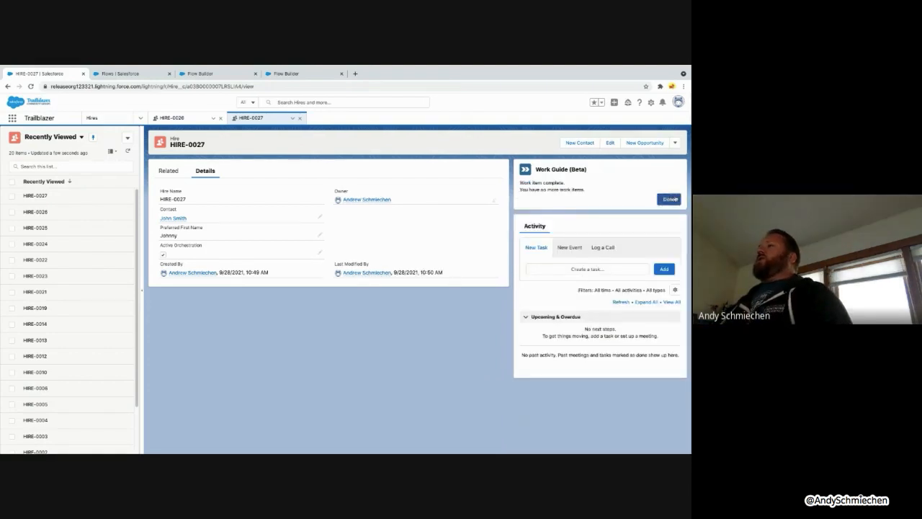
key(super+r)
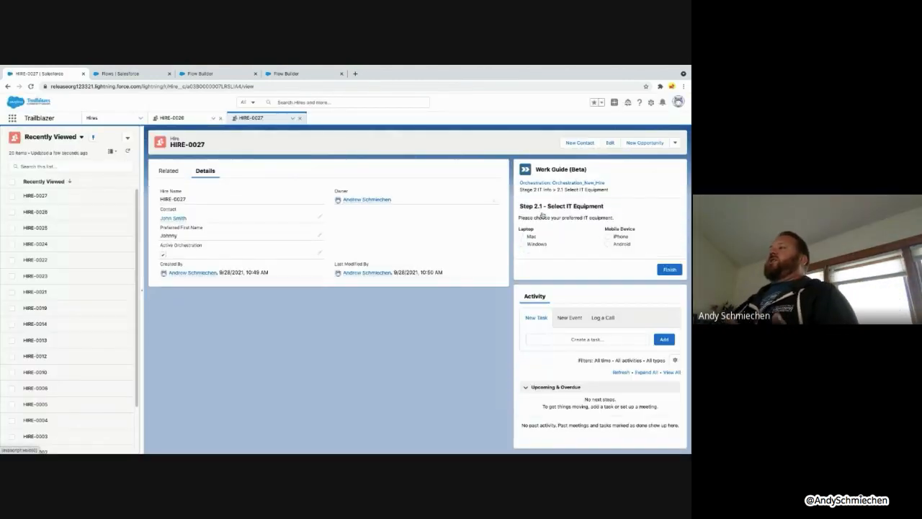
Choose Mac as the laptop in step 2.1, then open orchestration instance 00000024
click(533, 236)
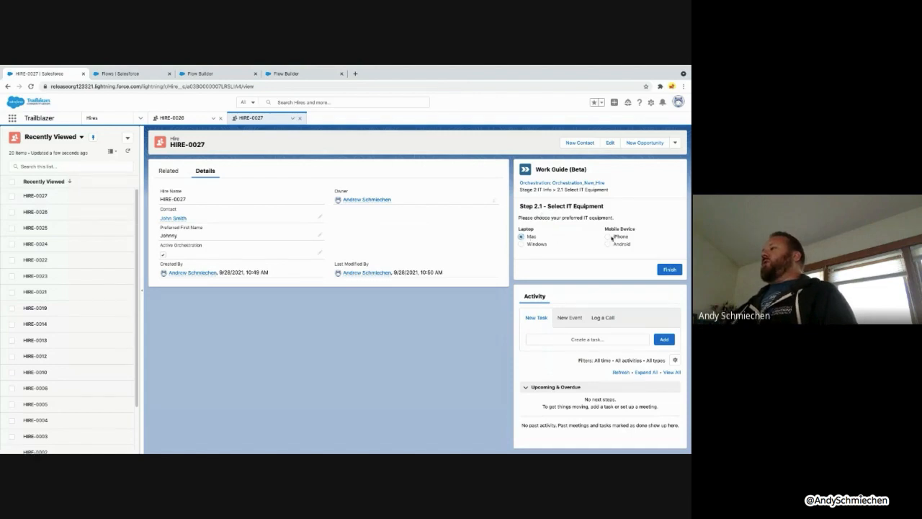
click(669, 269)
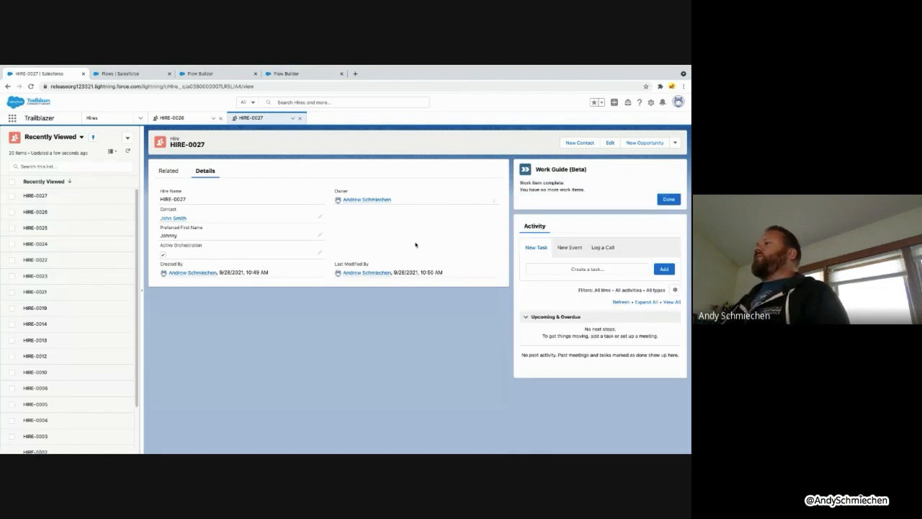
click(667, 199)
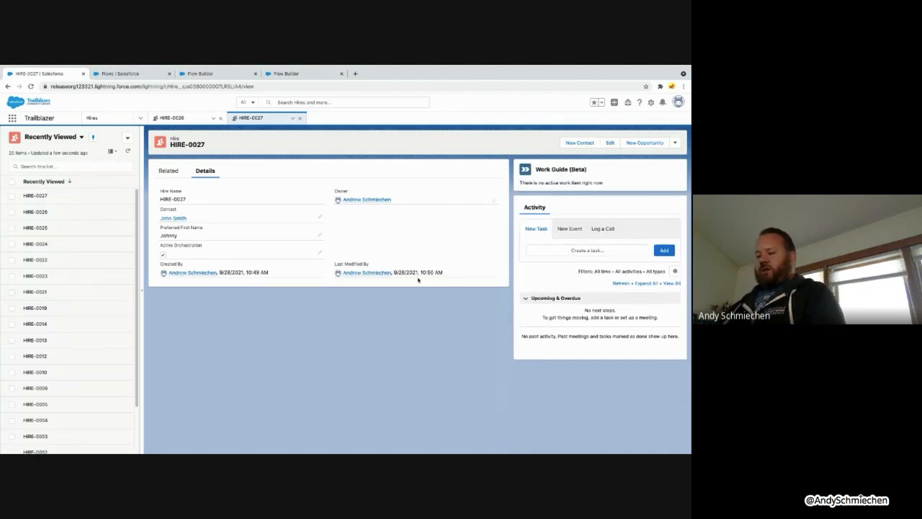
key(super+r)
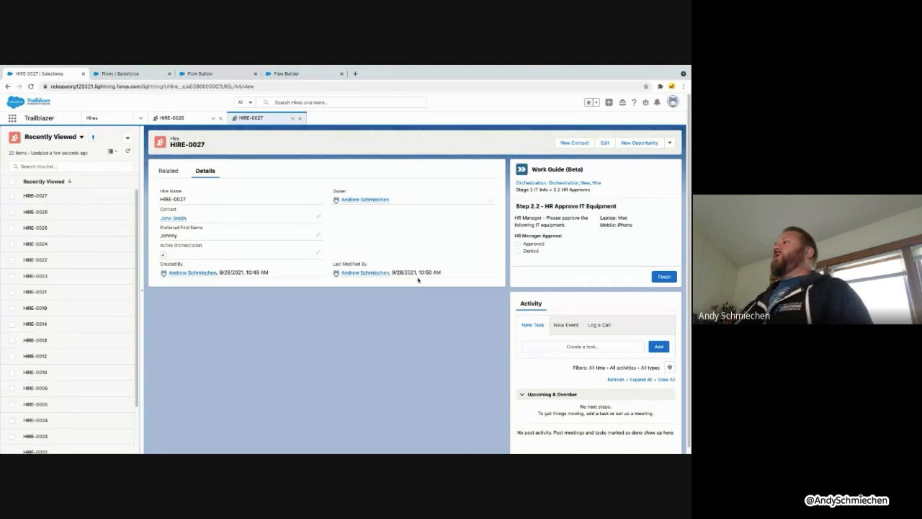
click(567, 182)
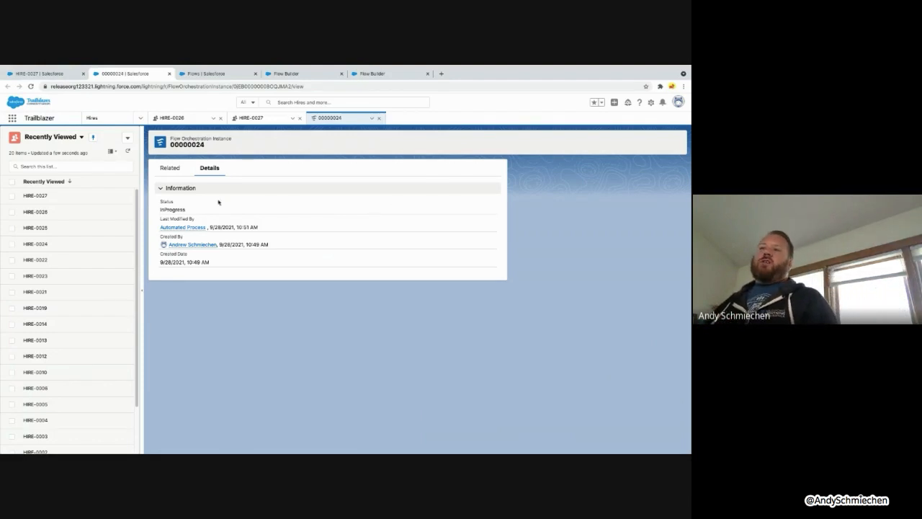
Review the instance's step, stage and history lists, then go back to HIRE-0027
drag(188, 214, 163, 209)
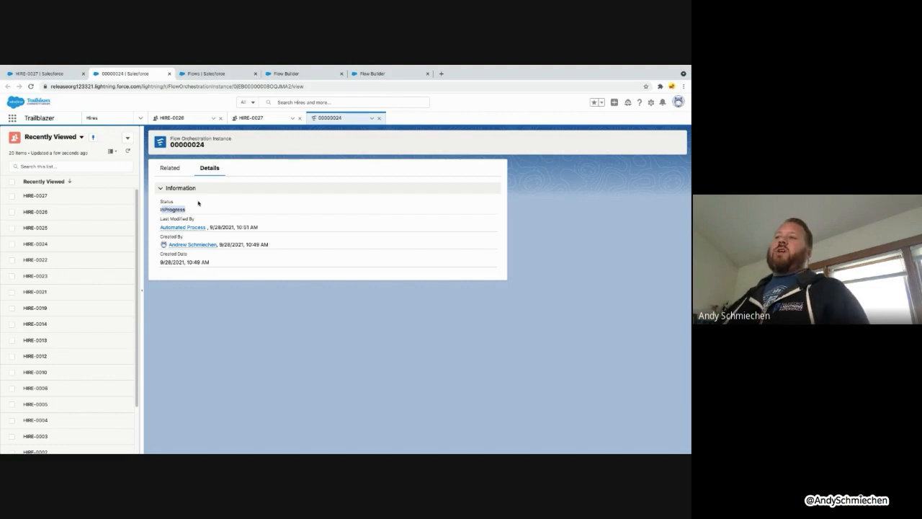
click(170, 167)
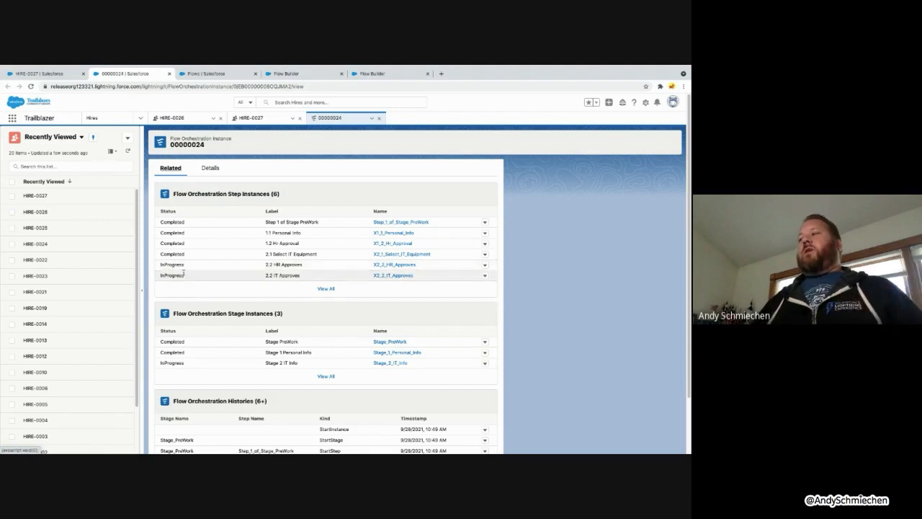
scroll(201, 292, down, 1)
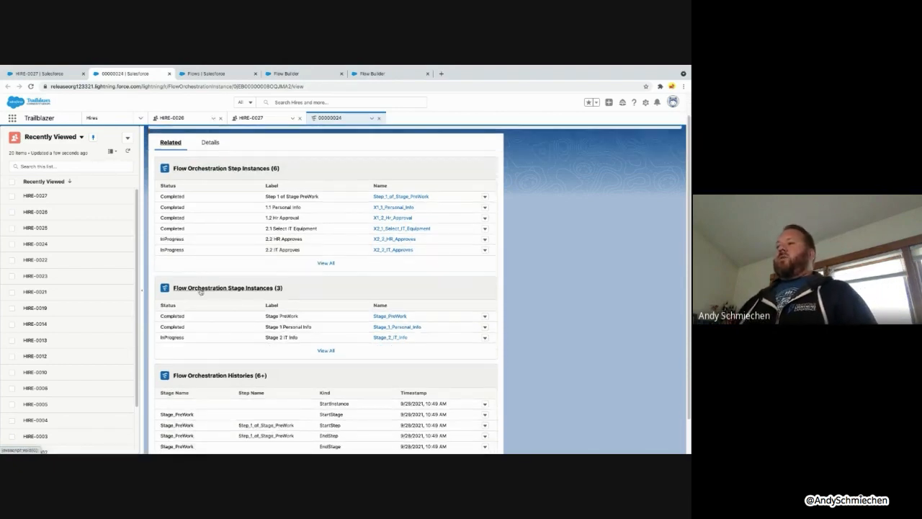
scroll(201, 292, down, 1)
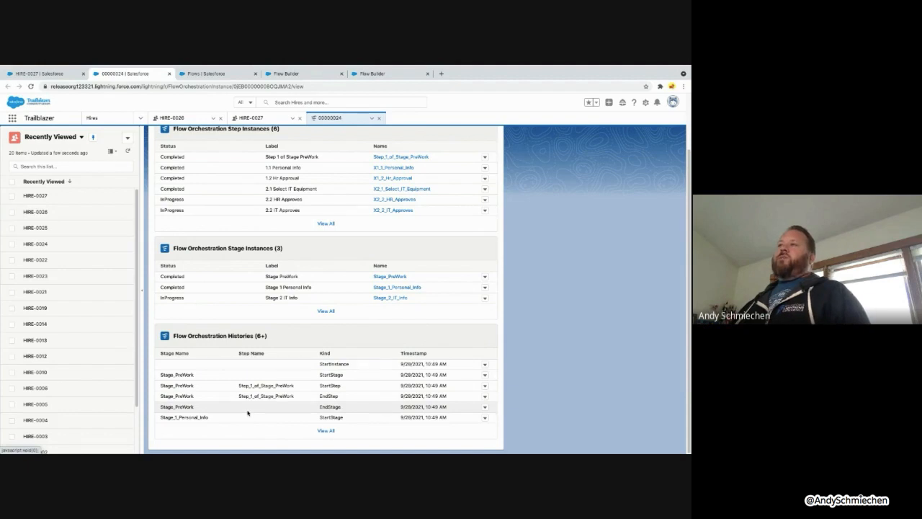
click(264, 119)
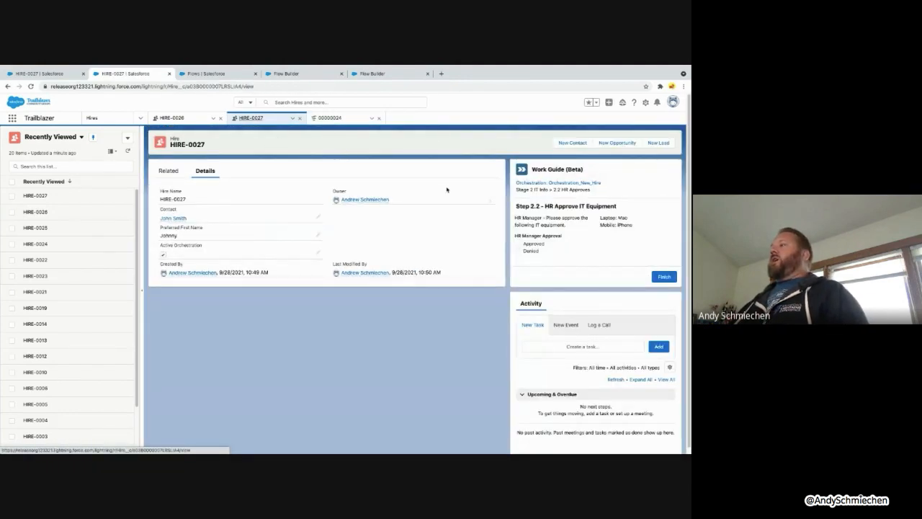
Approve the Mac and iPhone request in both the HR and IT manager approval steps
click(517, 243)
click(664, 275)
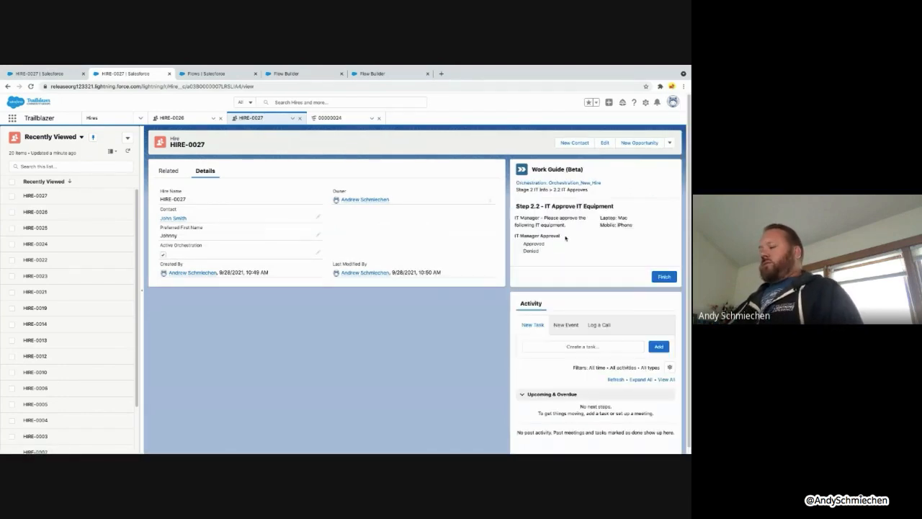
key(super+r)
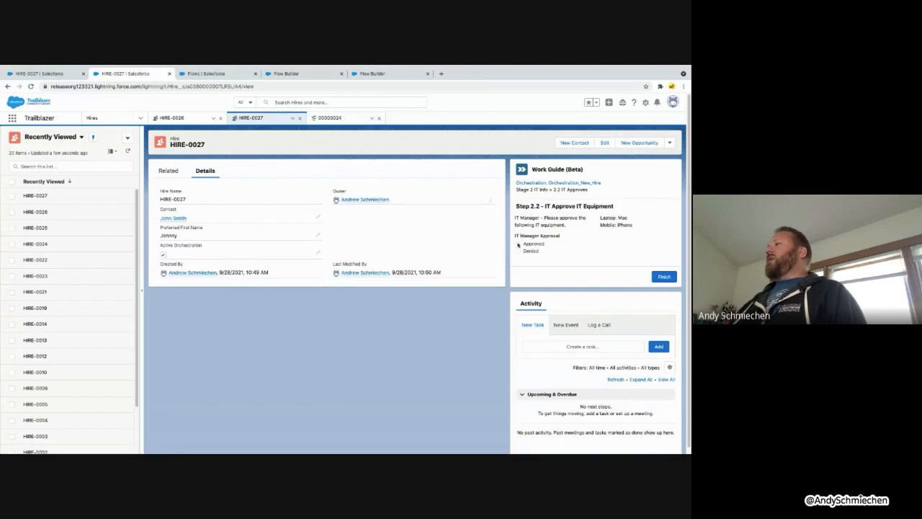
click(663, 276)
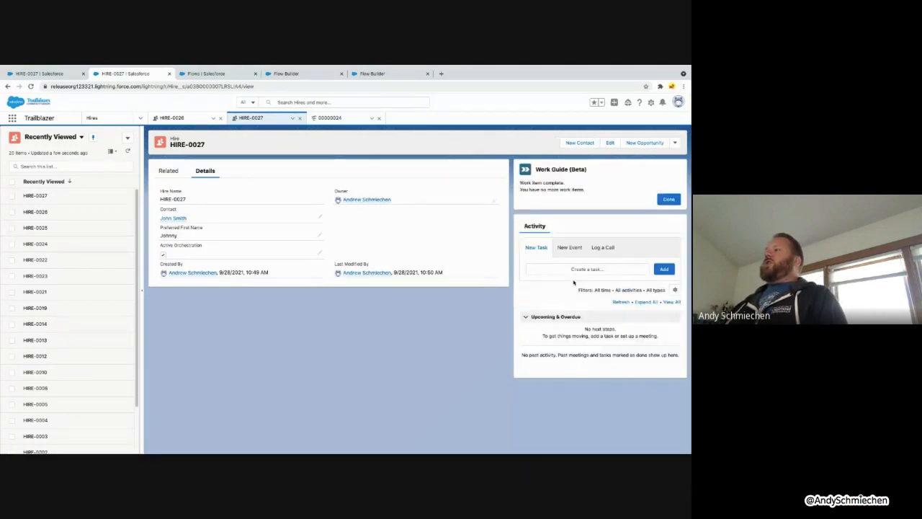
click(667, 199)
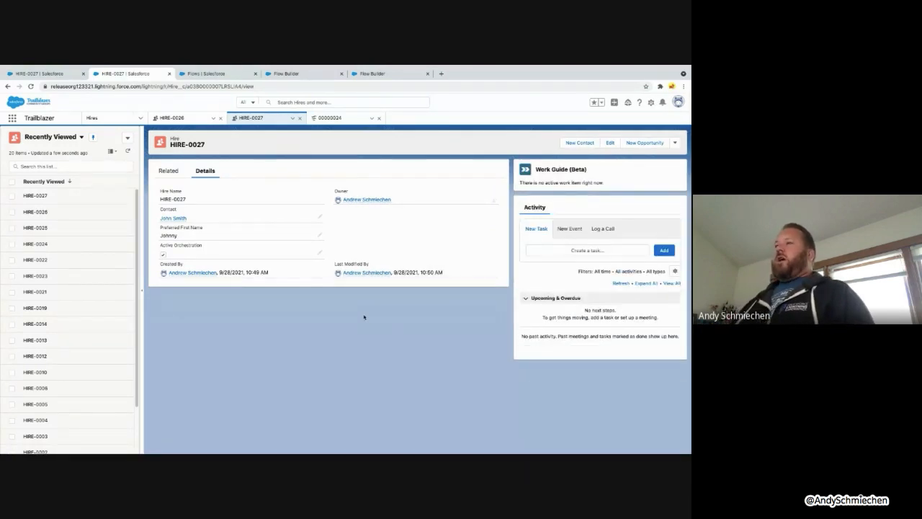
key(super+r)
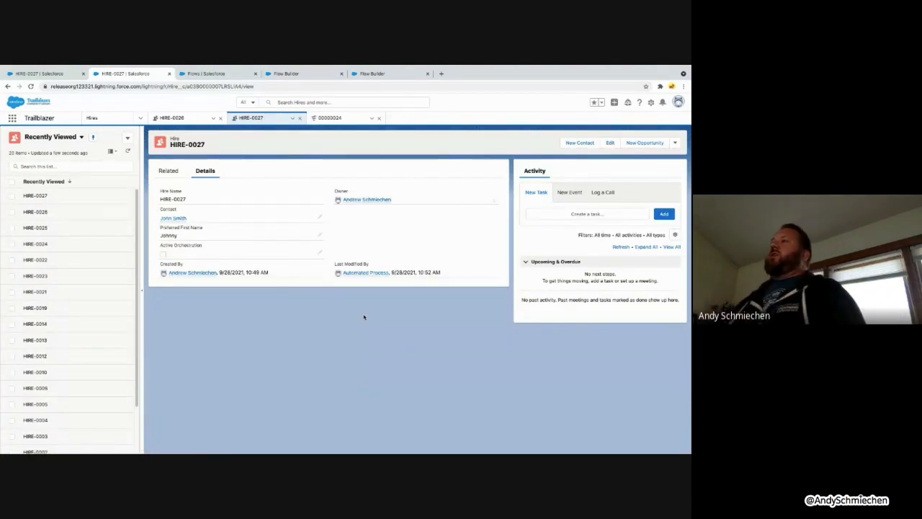
Reload instance 00000024 and confirm its status is Completed
click(327, 119)
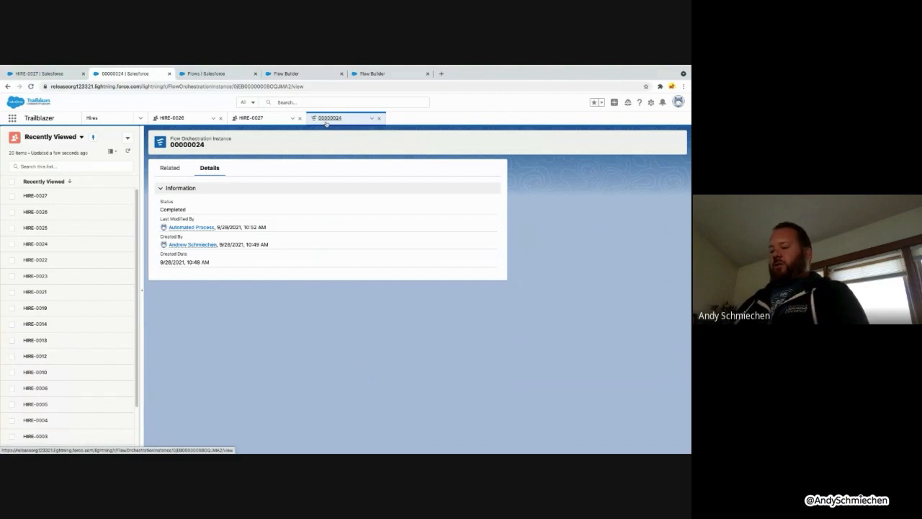
key(super+r)
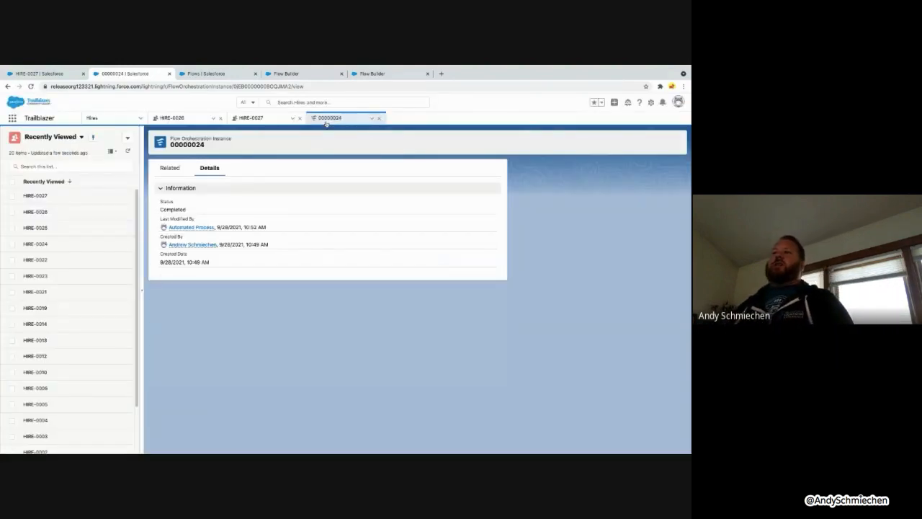
drag(191, 210, 155, 208)
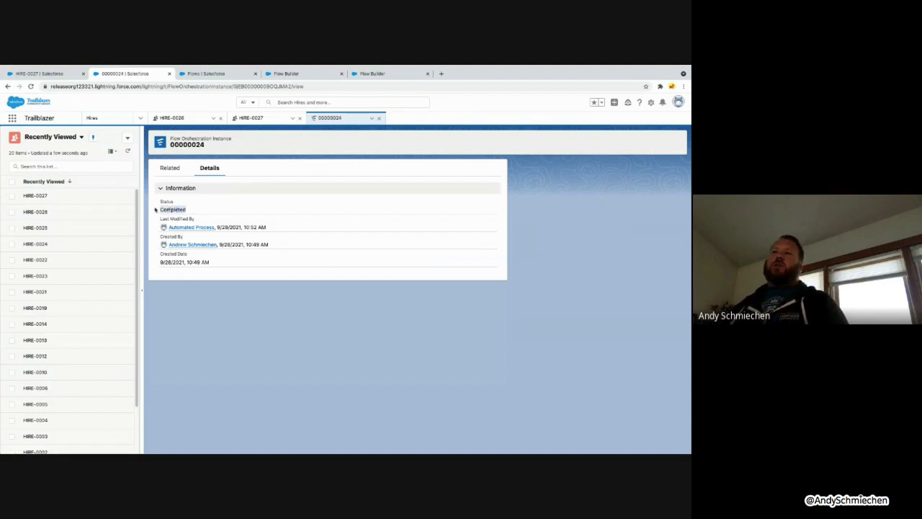
Open View All on Flow Orchestration Histories and scroll through the entries
click(172, 171)
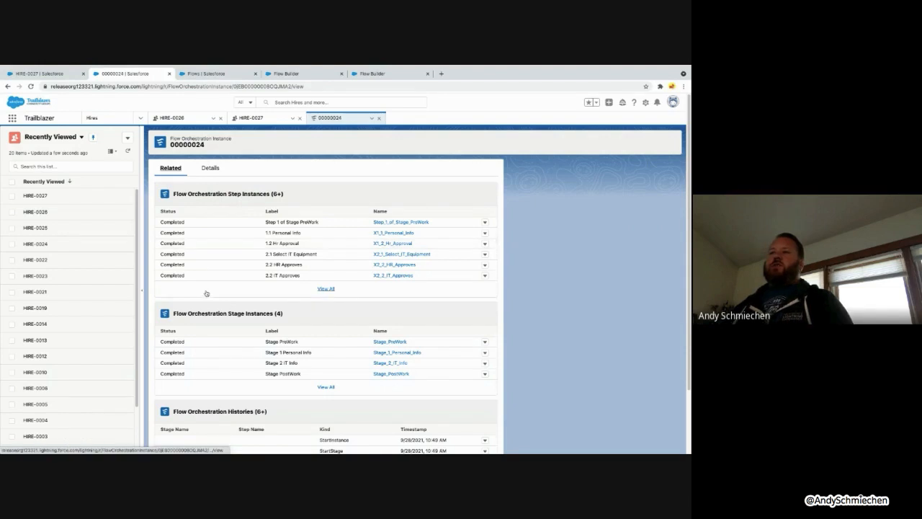
scroll(205, 289, down, 2)
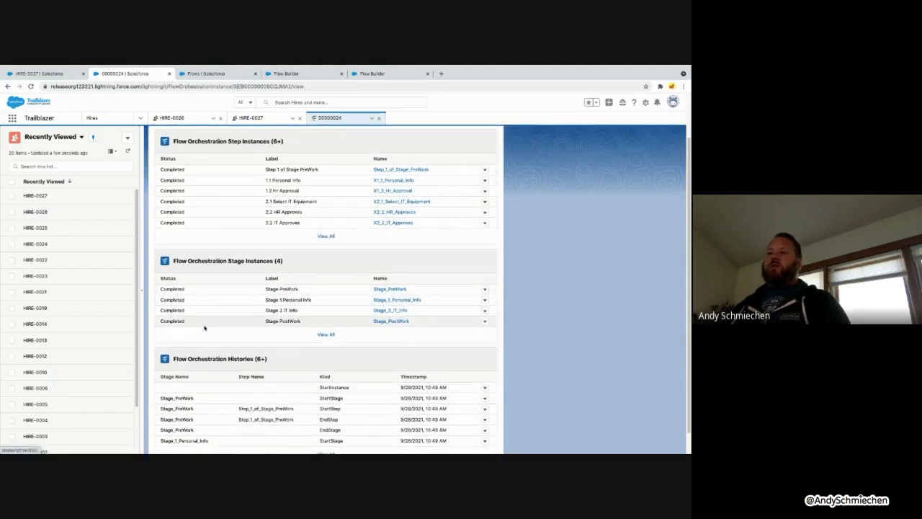
scroll(205, 328, down, 1)
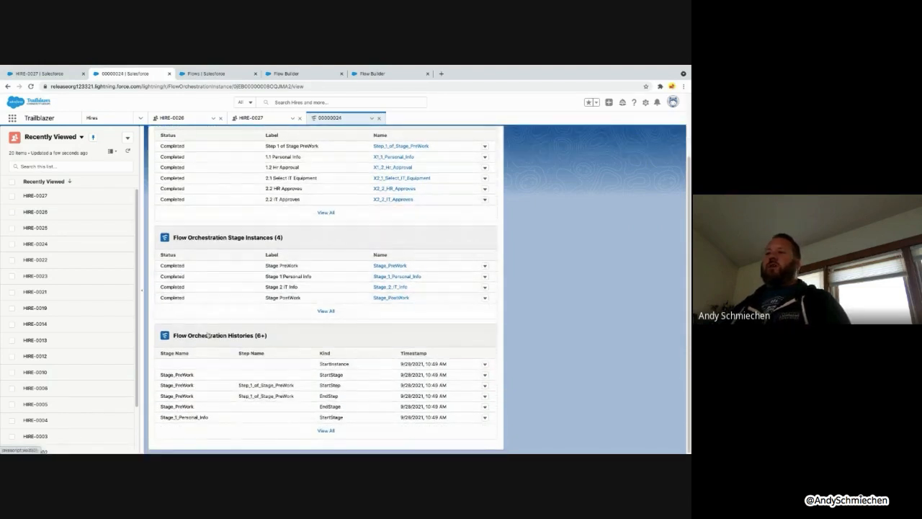
click(325, 432)
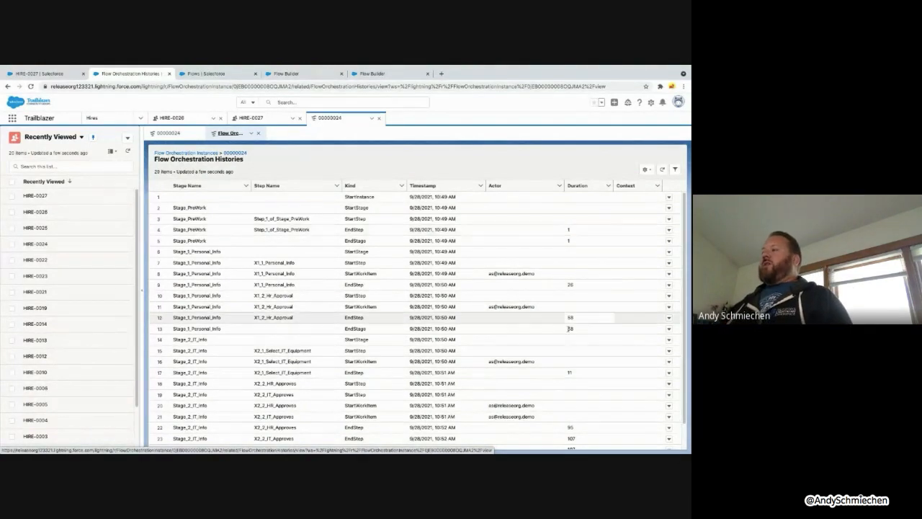
scroll(573, 376, down, 1)
scroll(574, 375, down, 2)
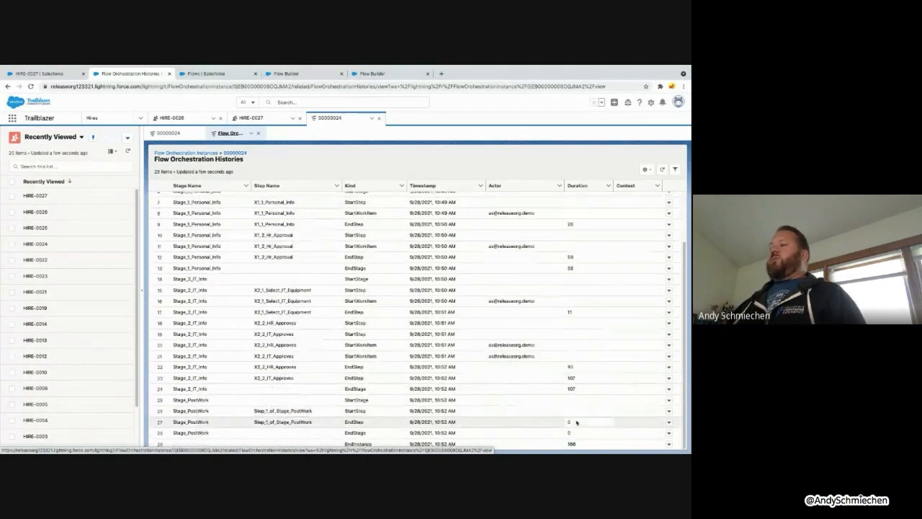
mouse_move(566, 440)
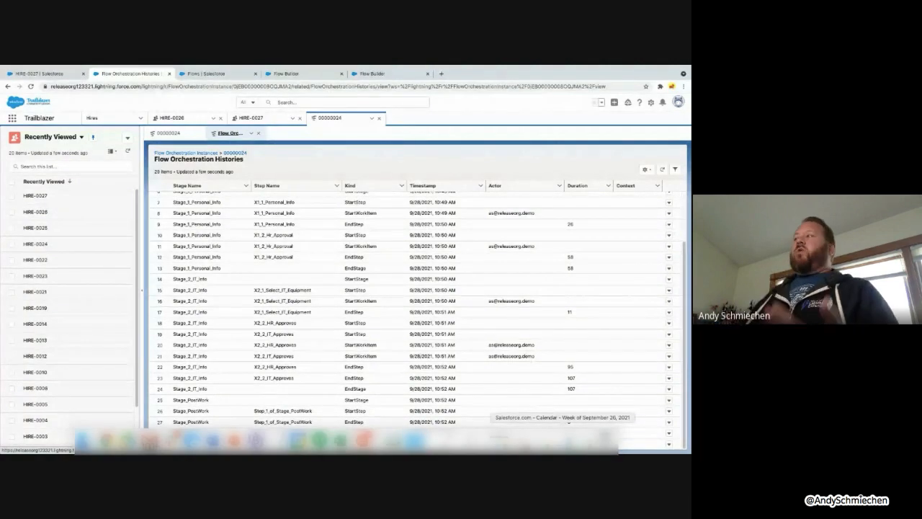